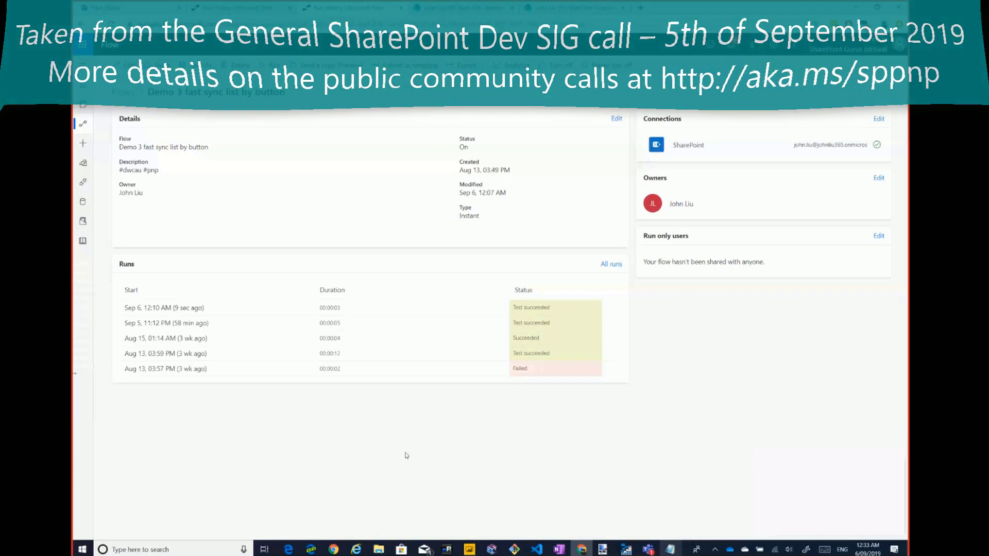
- Bring the Edge window with the 'Make batch requests with the REST APIs' docs page to the front
key(super+Tab)
key(Right)
key(Right)
key(Right)
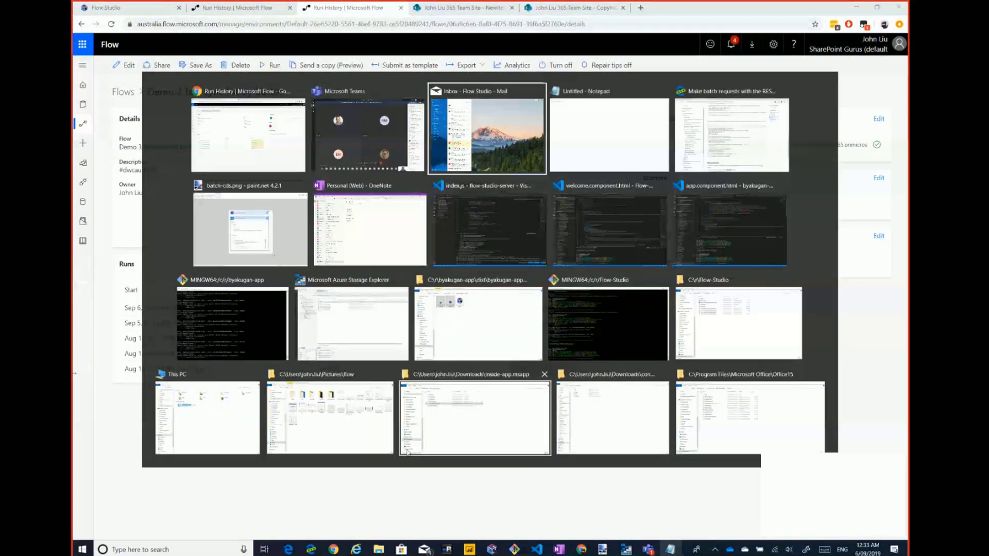
key(Return)
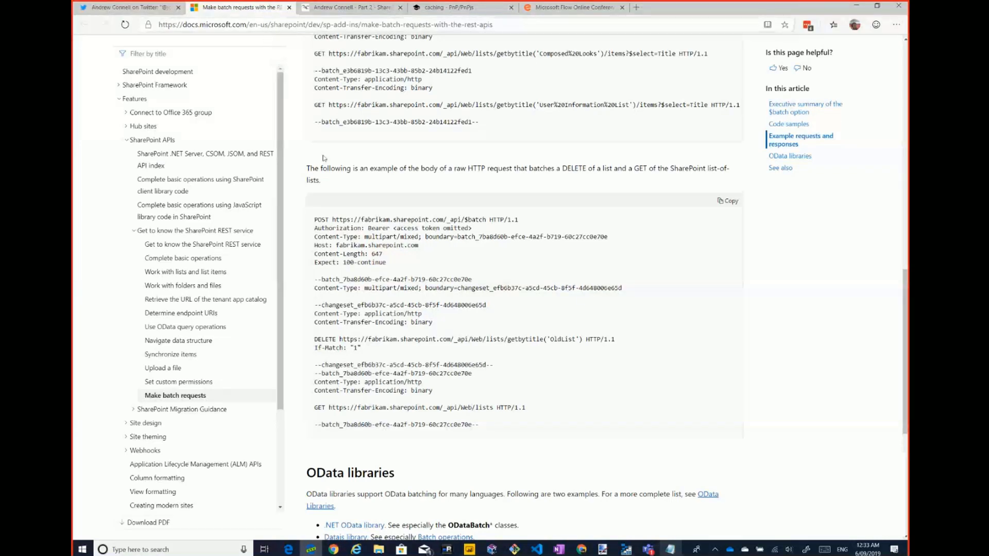
scroll(324, 158, up, 15)
scroll(345, 180, up, 2)
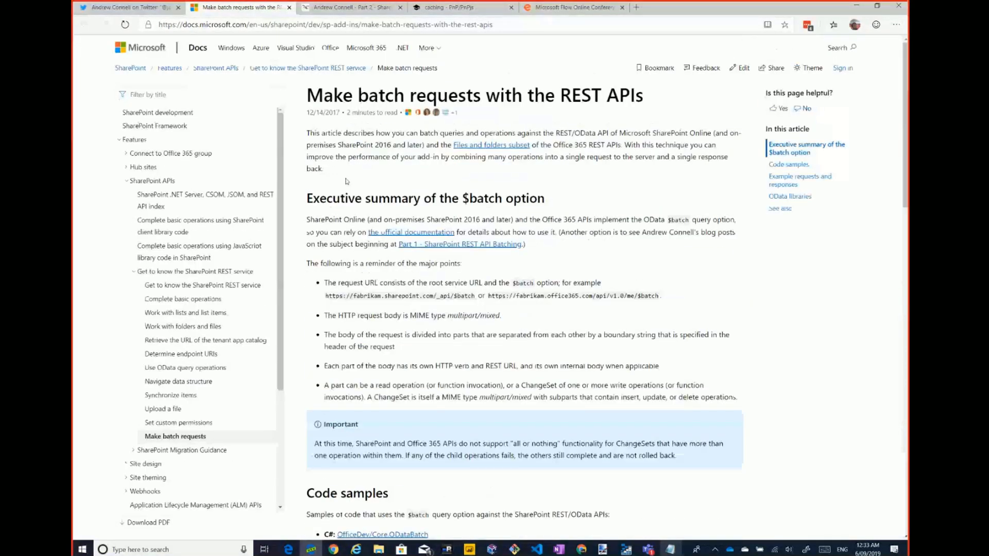
scroll(345, 175, down, 5)
scroll(339, 173, down, 3)
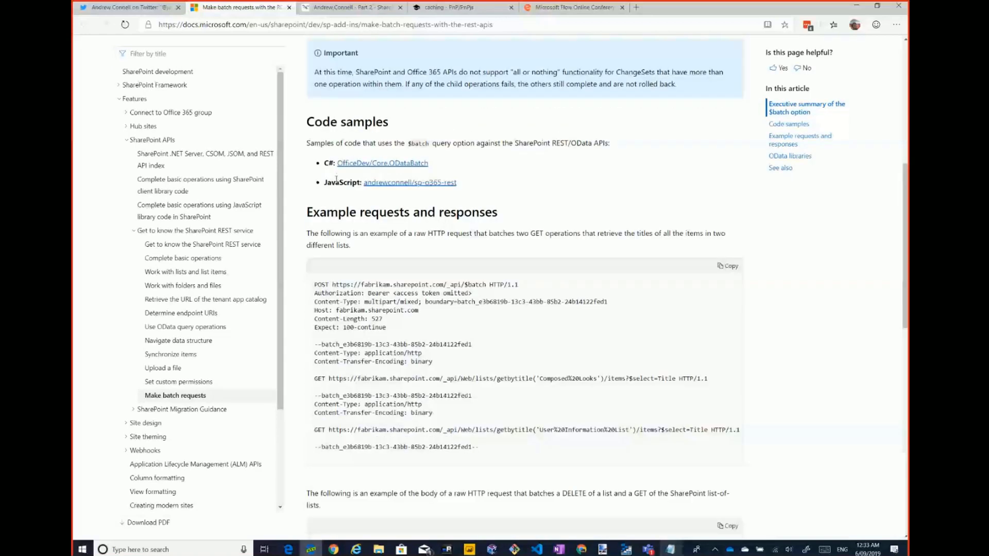
scroll(402, 211, up, 2)
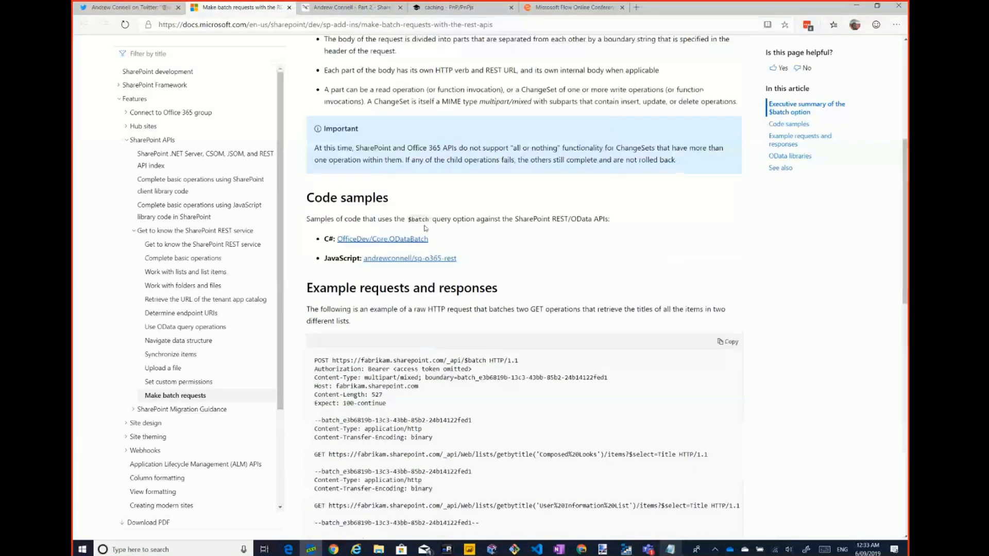
scroll(425, 229, up, 4)
scroll(431, 216, up, 1)
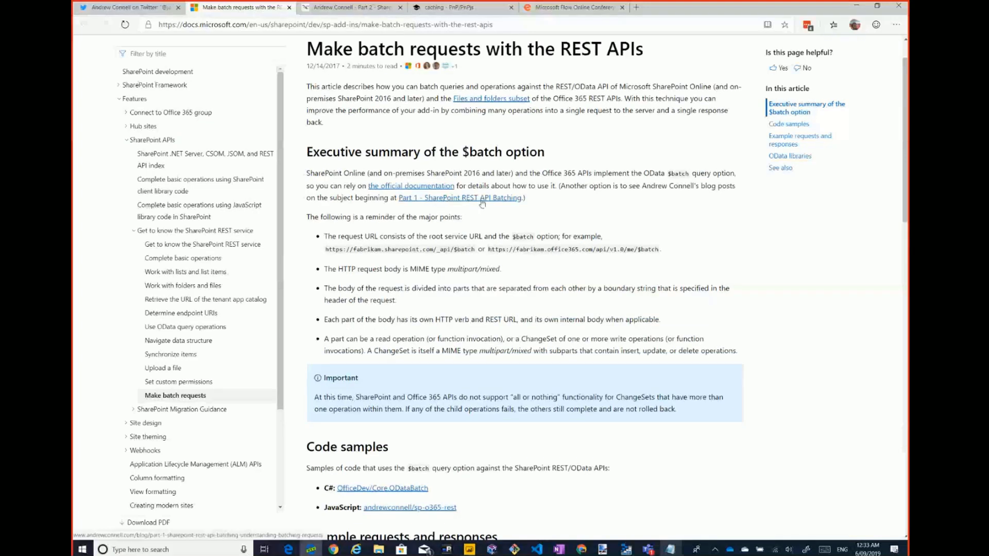
drag(559, 186, 525, 198)
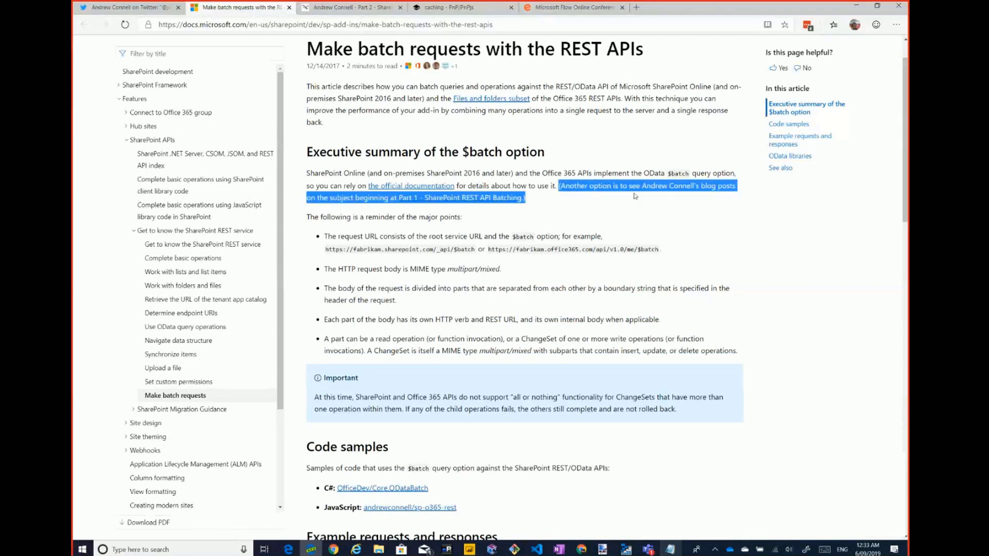
click(560, 203)
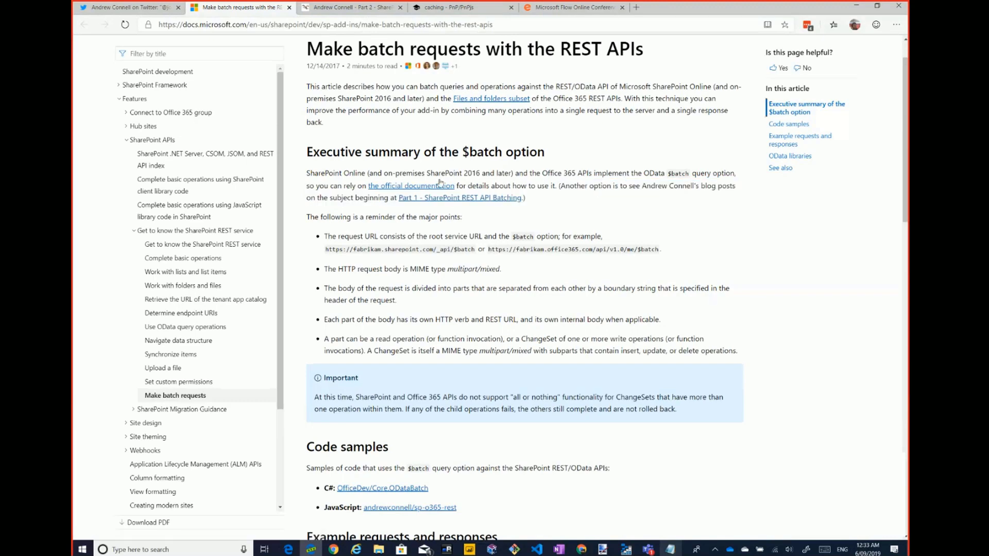
click(331, 8)
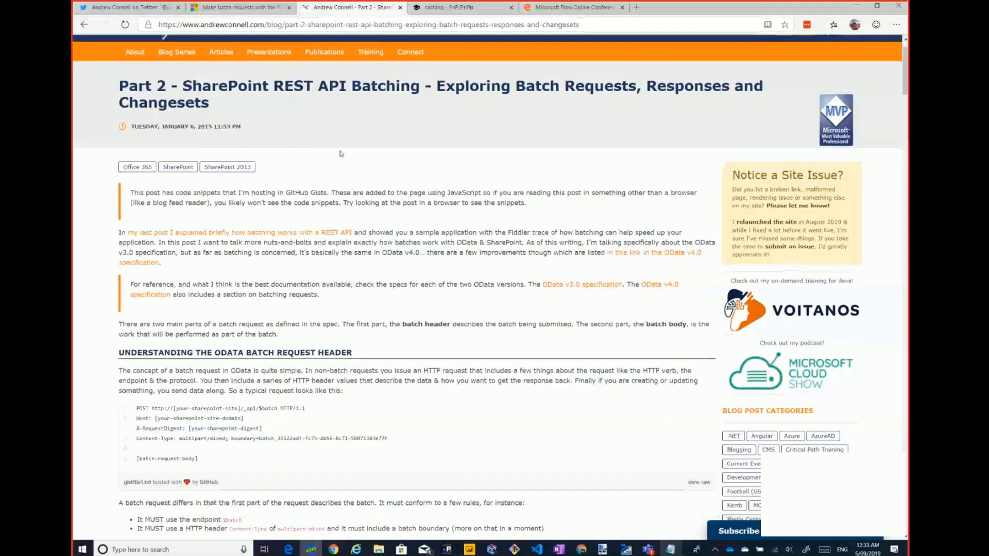
scroll(340, 154, down, 9)
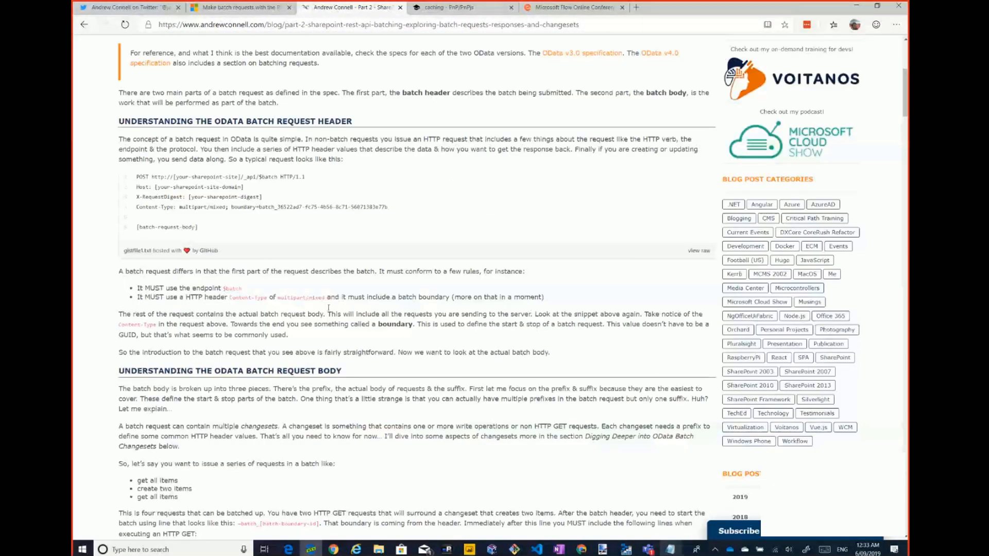
scroll(321, 312, down, 3)
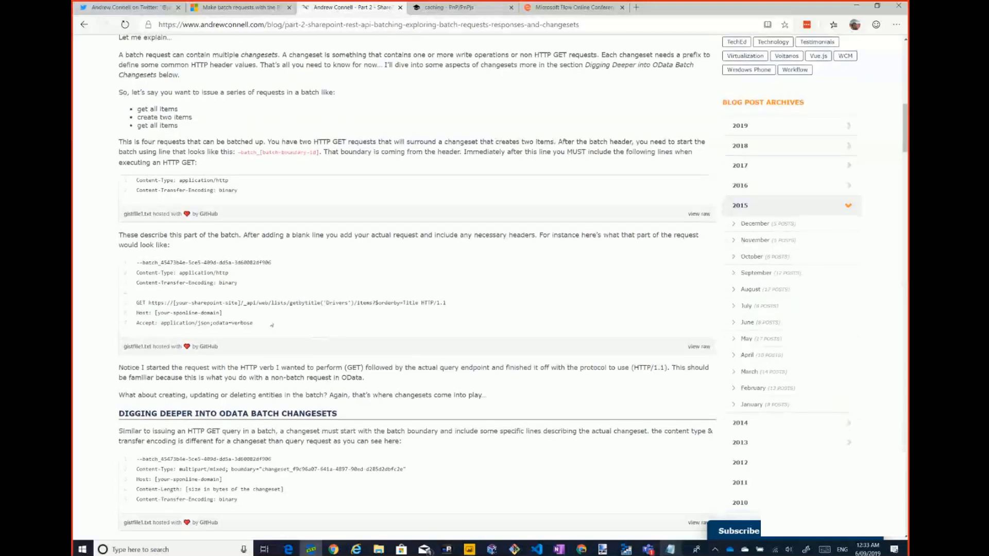
scroll(318, 337, down, 2)
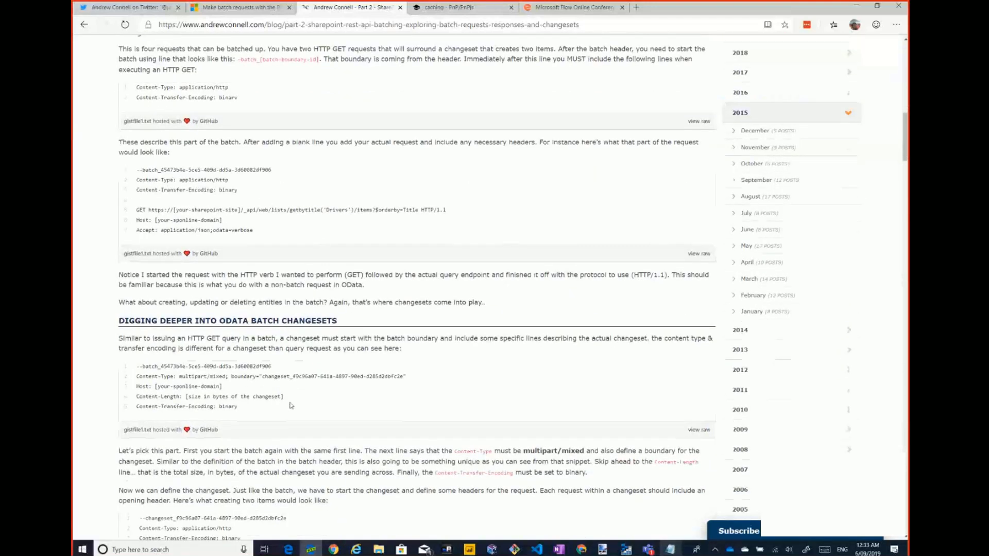
scroll(329, 128, up, 4)
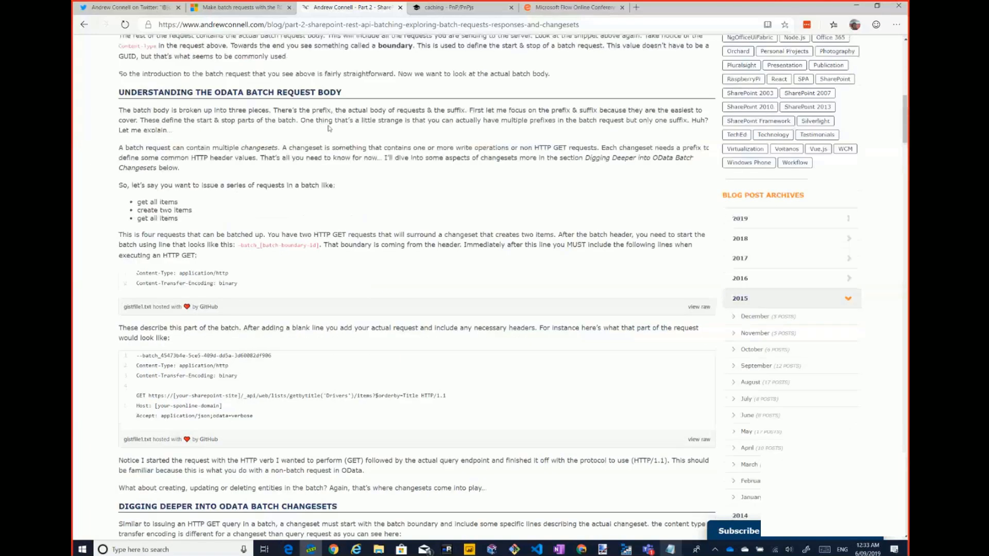
click(266, 10)
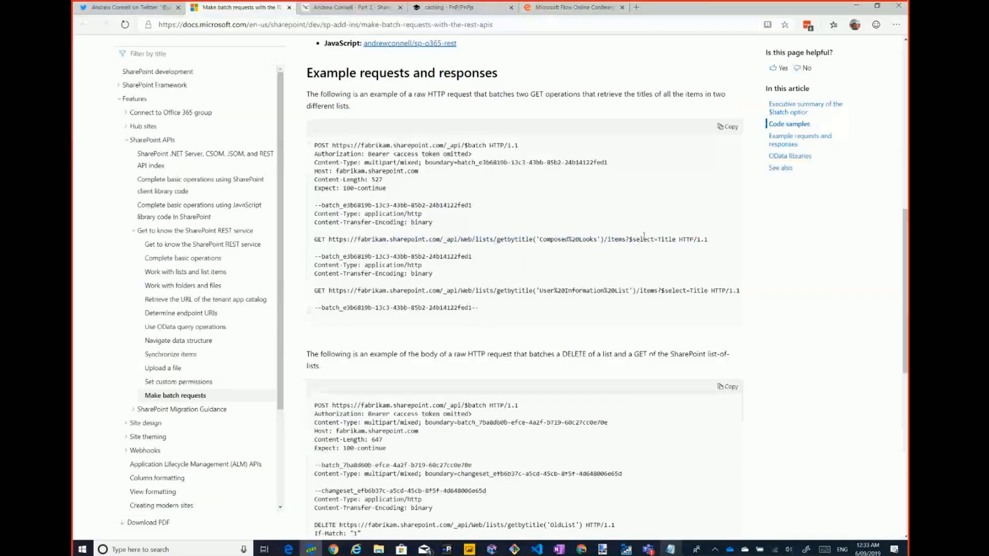
- Highlight the GET lines, content headers and batch boundary of the first example, then show the Part 2 blog
drag(718, 242, 316, 240)
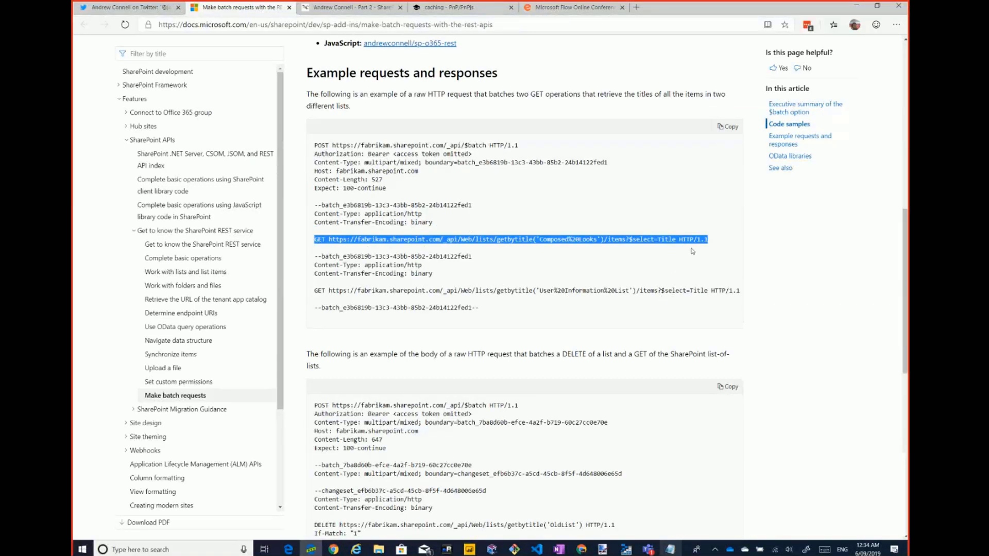
drag(687, 291, 315, 291)
drag(451, 274, 311, 265)
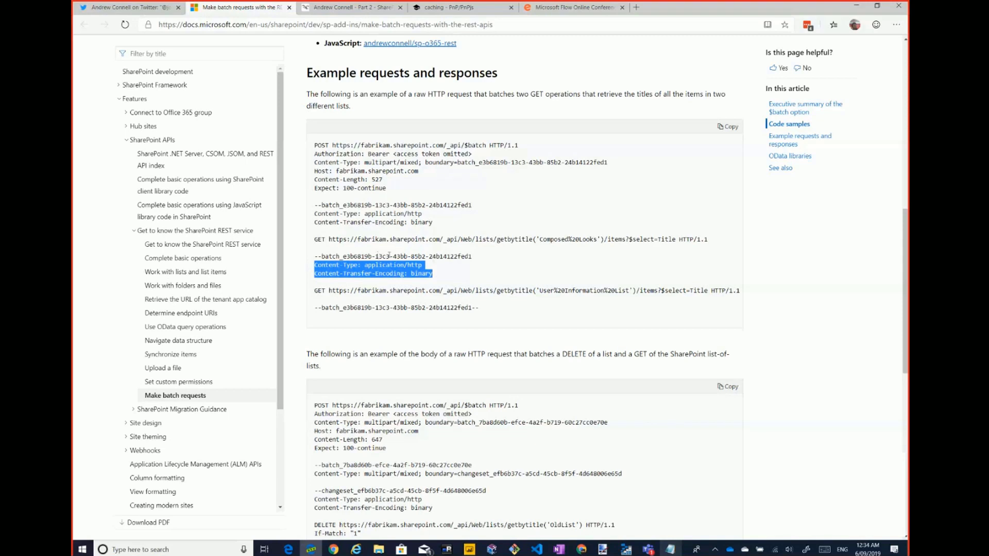
drag(471, 205, 343, 206)
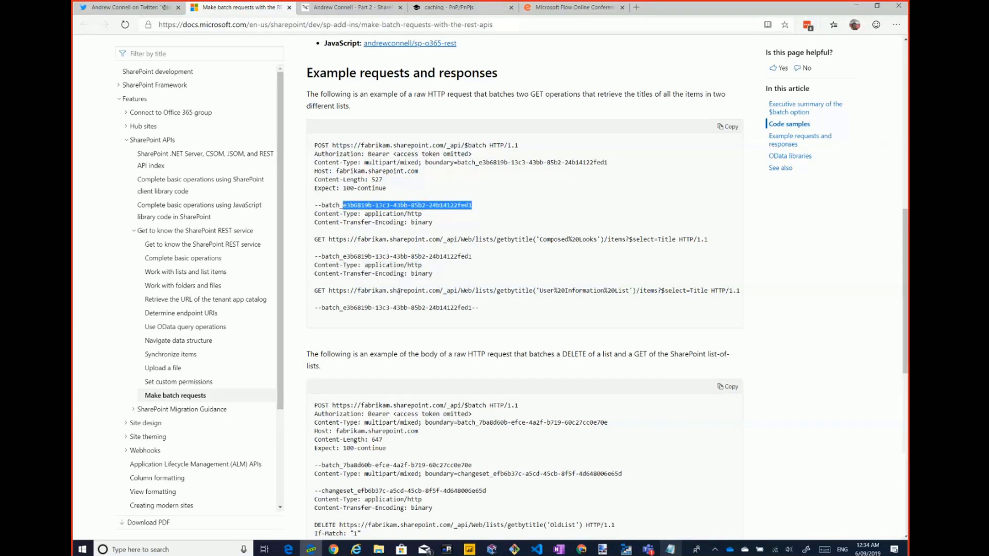
drag(347, 150, 530, 313)
click(531, 313)
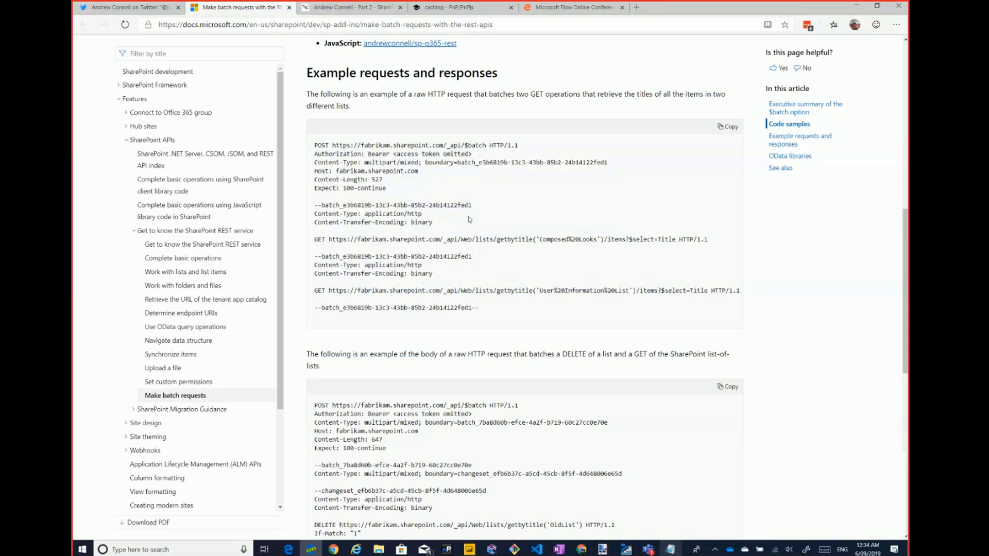
click(332, 8)
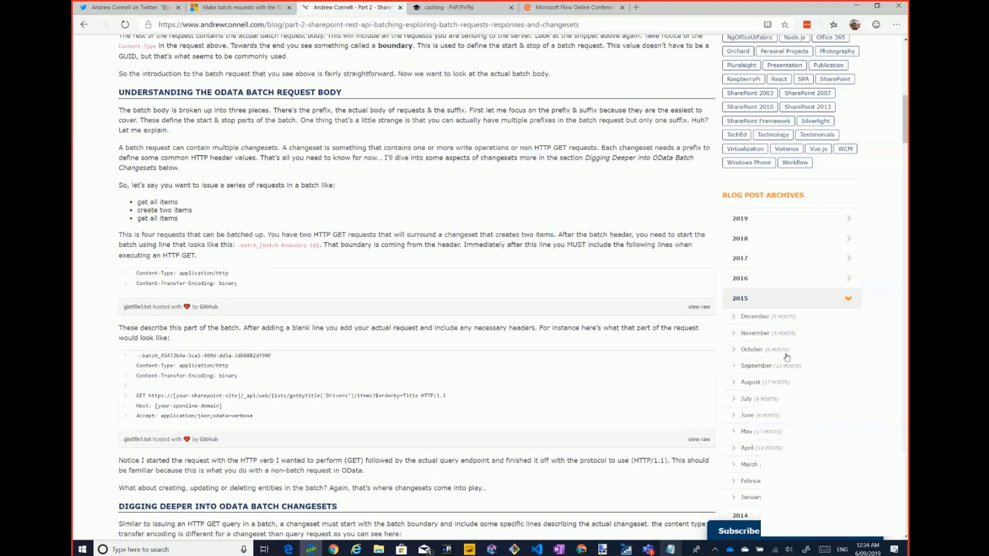
scroll(468, 200, up, 2)
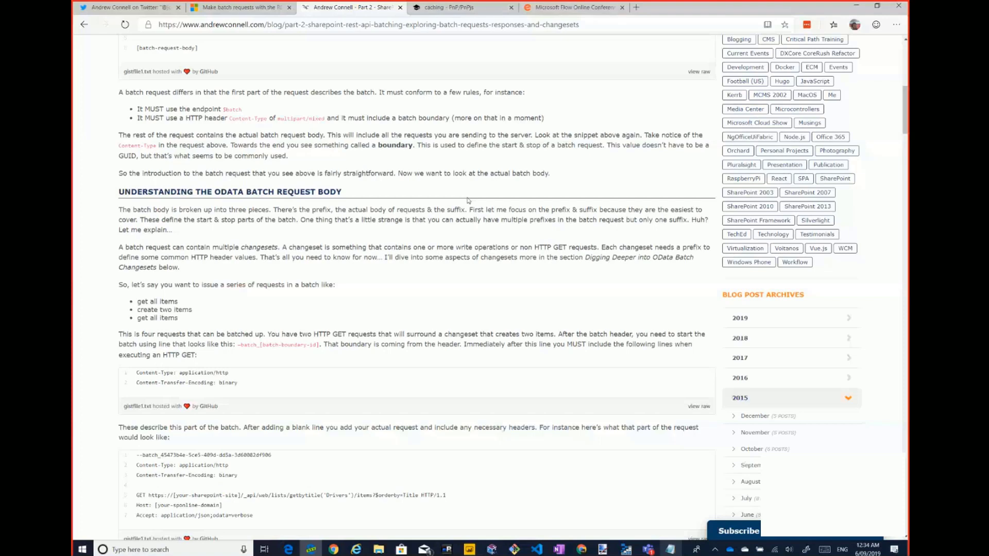
scroll(468, 200, up, 8)
drag(212, 128, 195, 128)
click(222, 139)
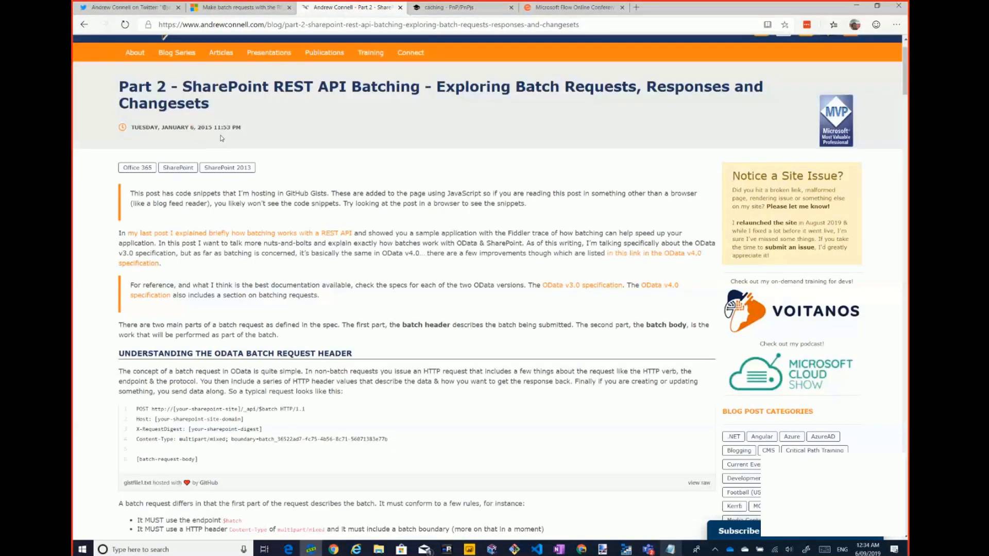
double_click(206, 128)
click(240, 130)
- In the PnPjs caching docs, highlight inBatch and the batch.execute call in the code sample
click(448, 9)
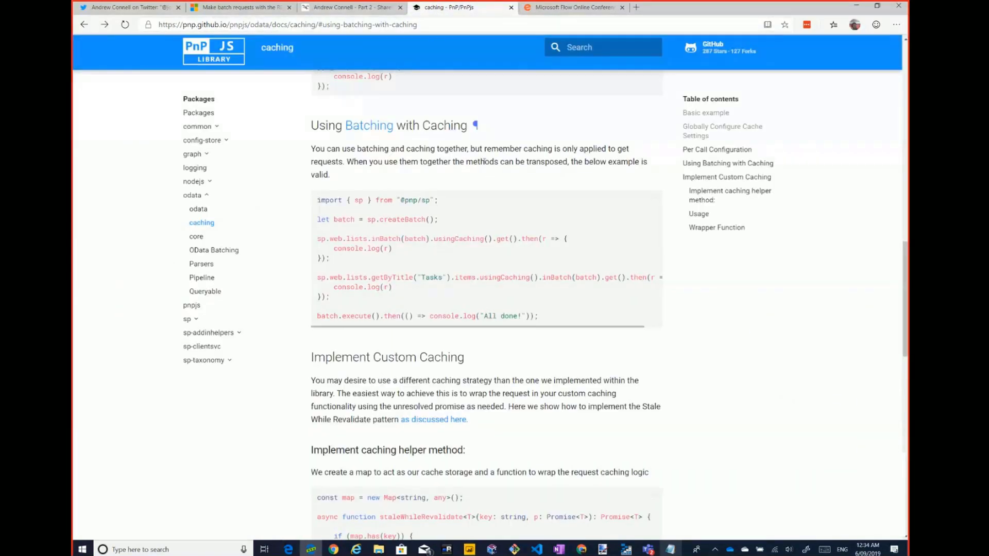
scroll(502, 195, up, 1)
scroll(505, 208, down, 1)
drag(386, 243, 400, 241)
drag(373, 315, 320, 316)
click(362, 313)
- Revisit the Part 2 blog, PnPjs docs and batch docs, then bring up the Demo 3 flow details
click(350, 7)
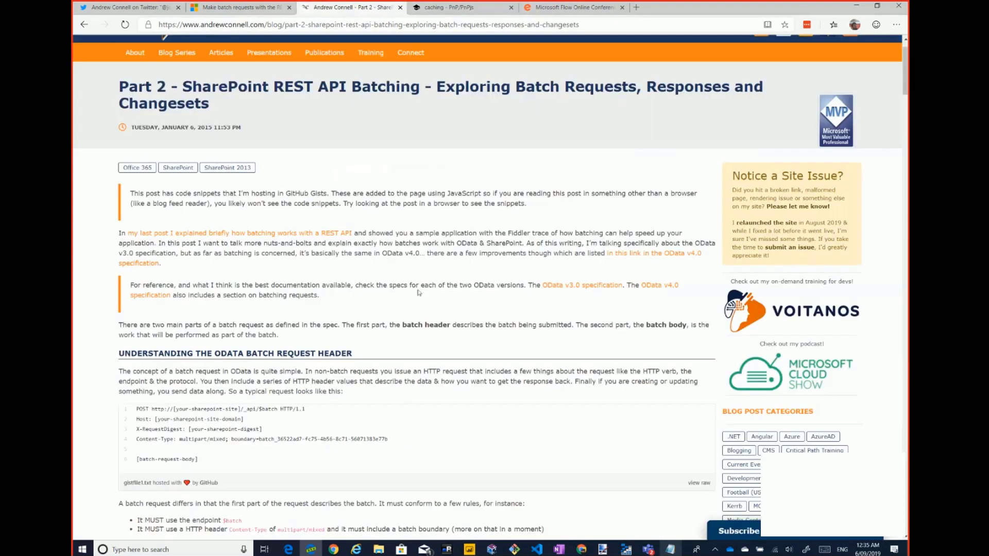
scroll(418, 293, down, 4)
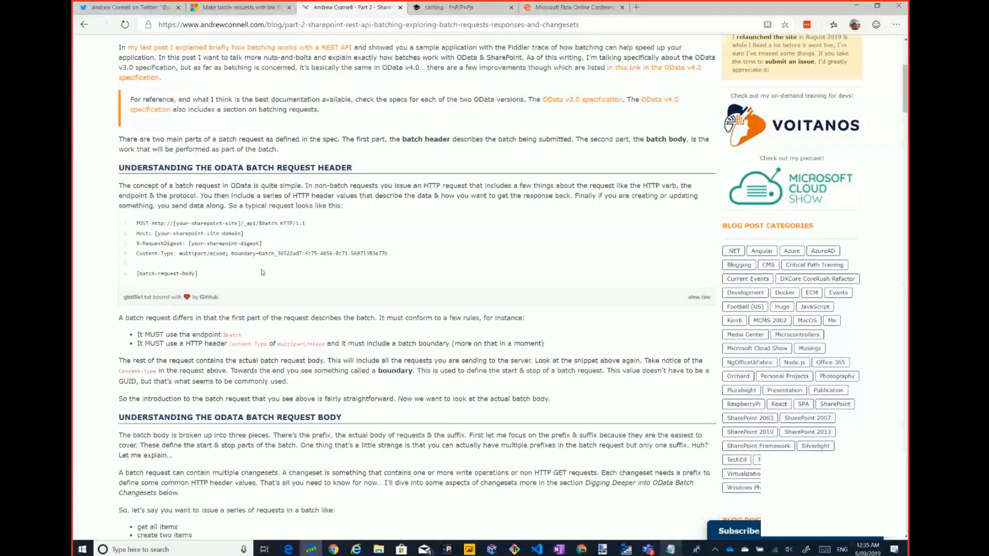
click(453, 7)
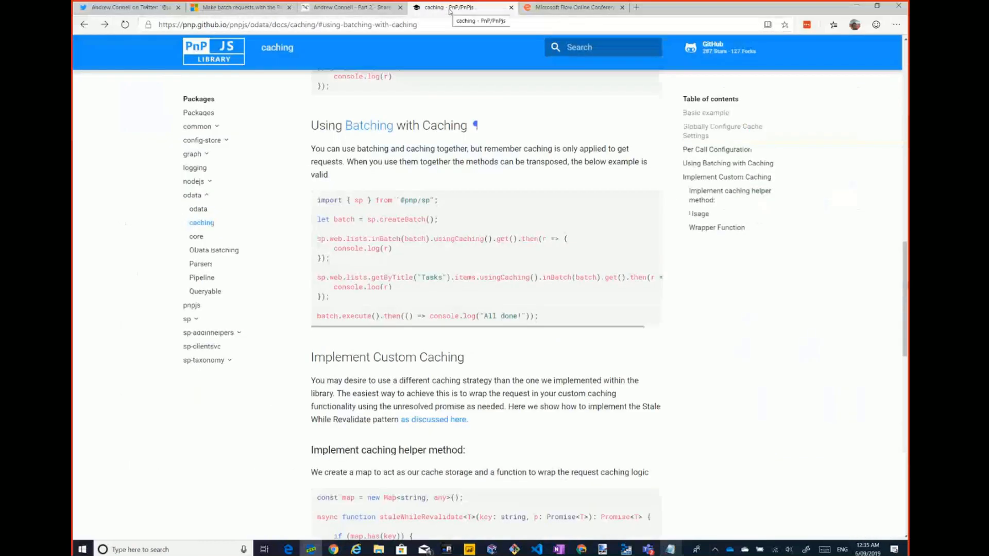
scroll(431, 324, down, 3)
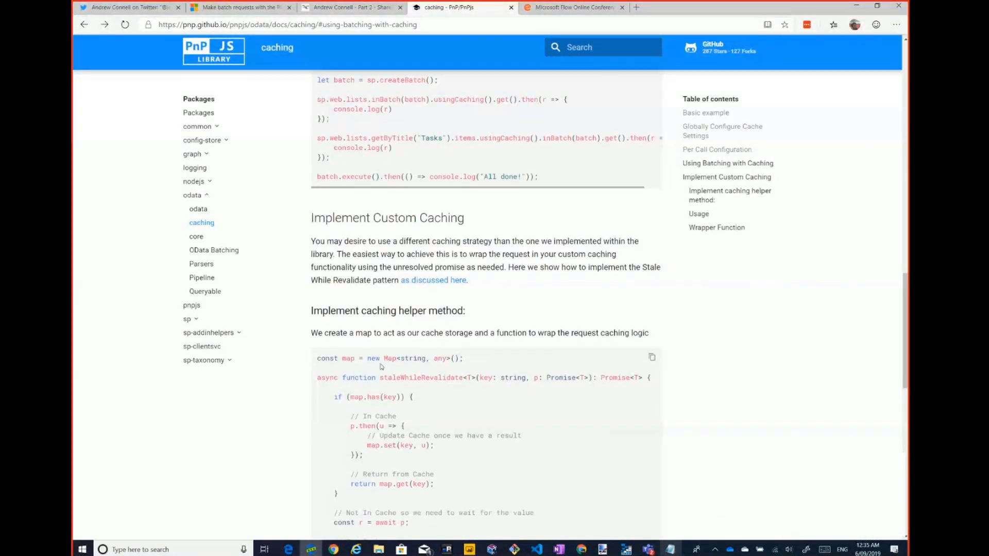
click(253, 8)
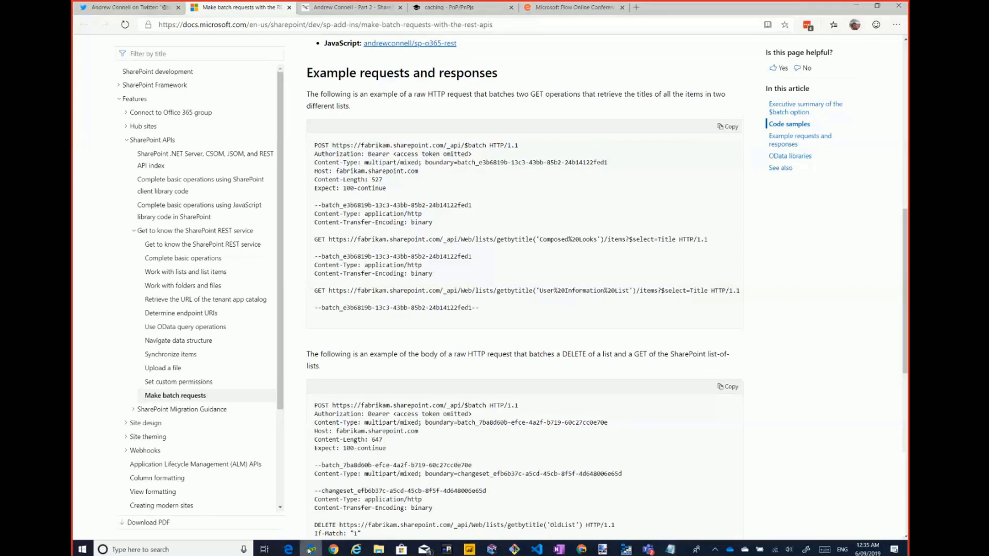
key(alt+Tab)
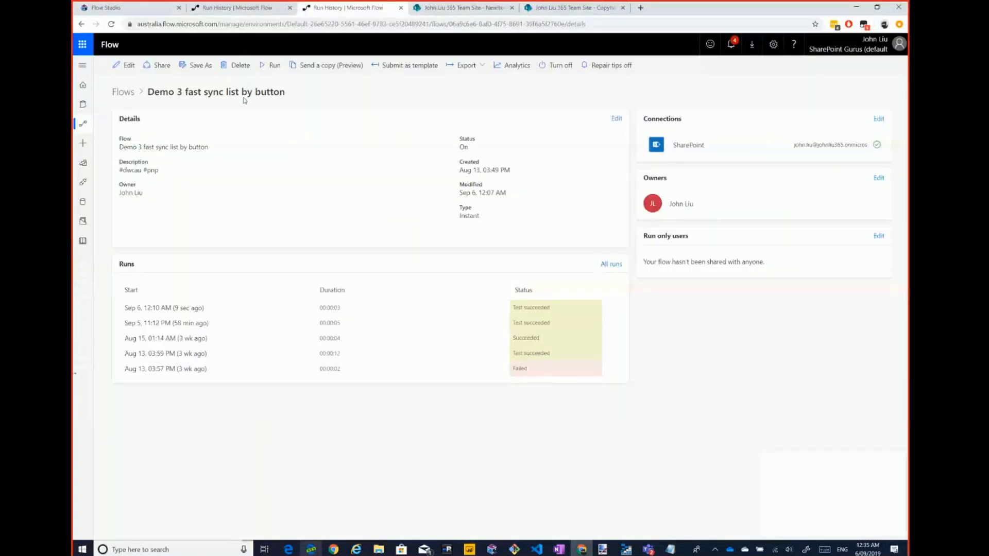
- Check the random list flow's last run, open it for editing, then show NewItemList's 11 items
click(252, 11)
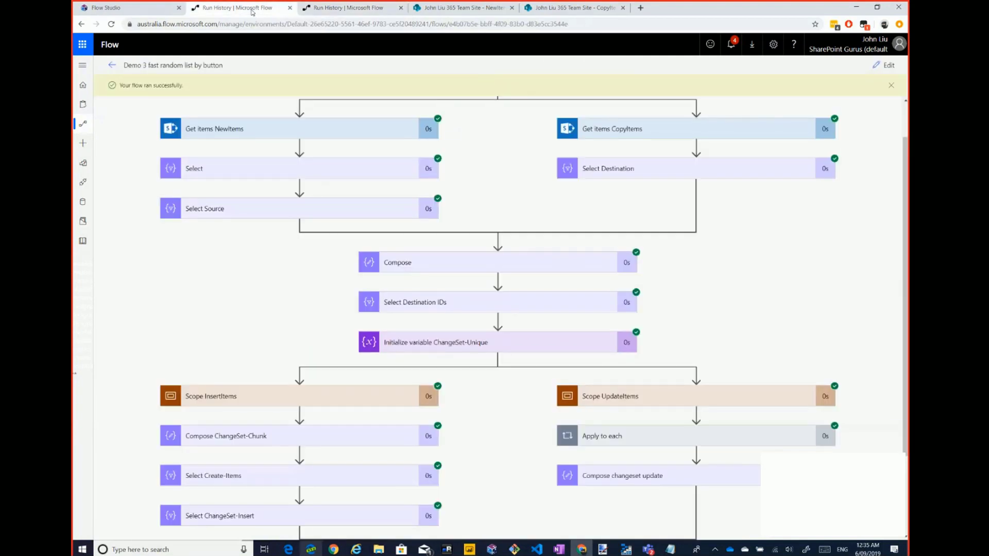
click(126, 75)
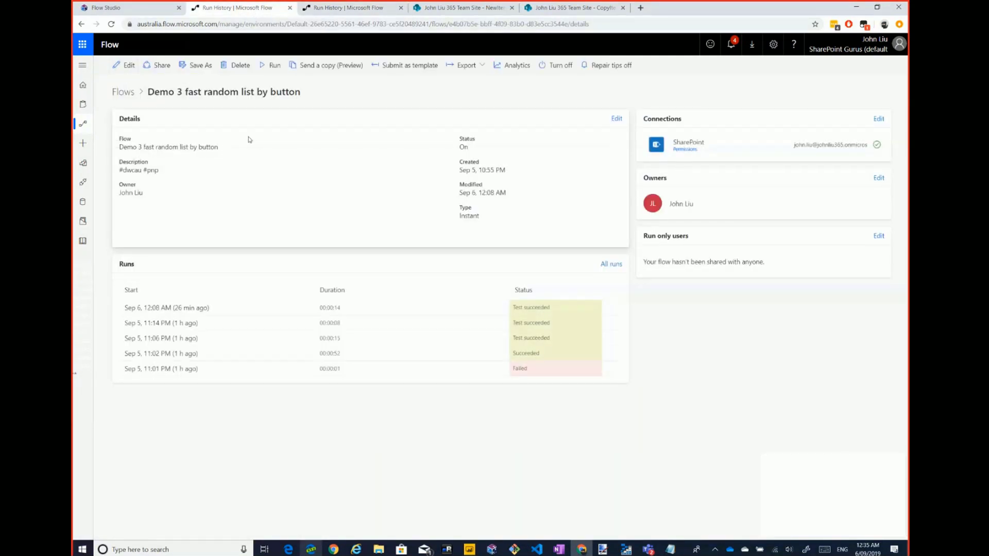
click(127, 65)
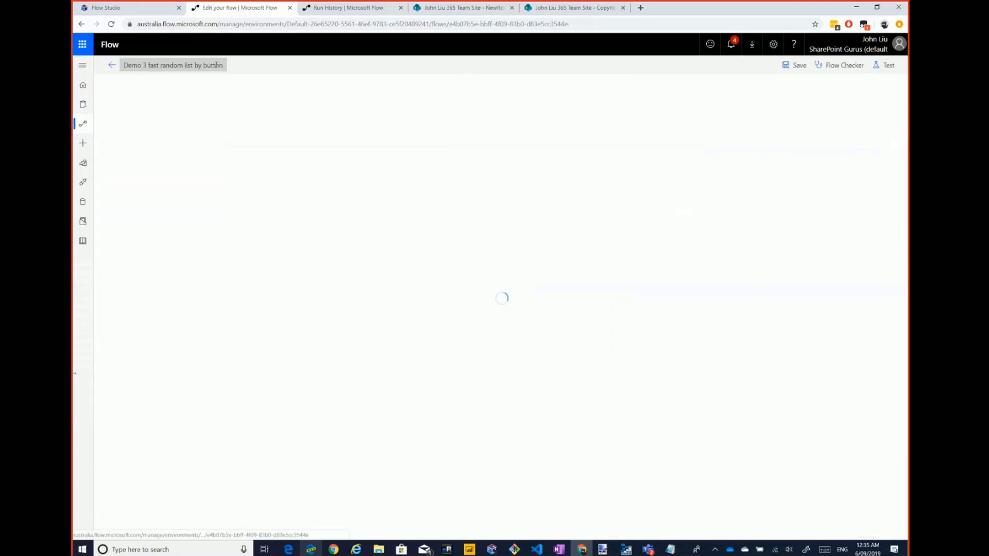
click(456, 9)
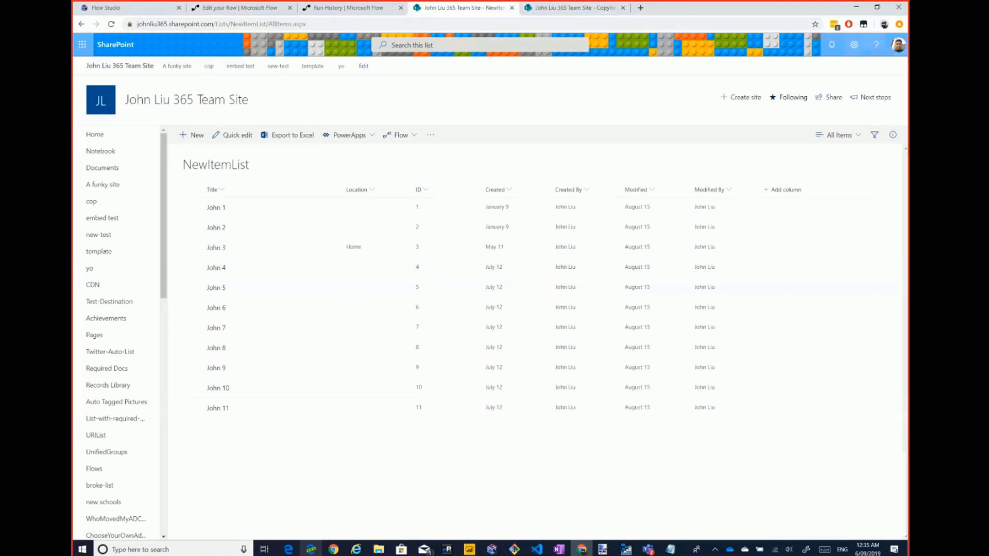
- Minimize the Teams meeting and show the empty CopyItemList in the browser
key(alt+Tab)
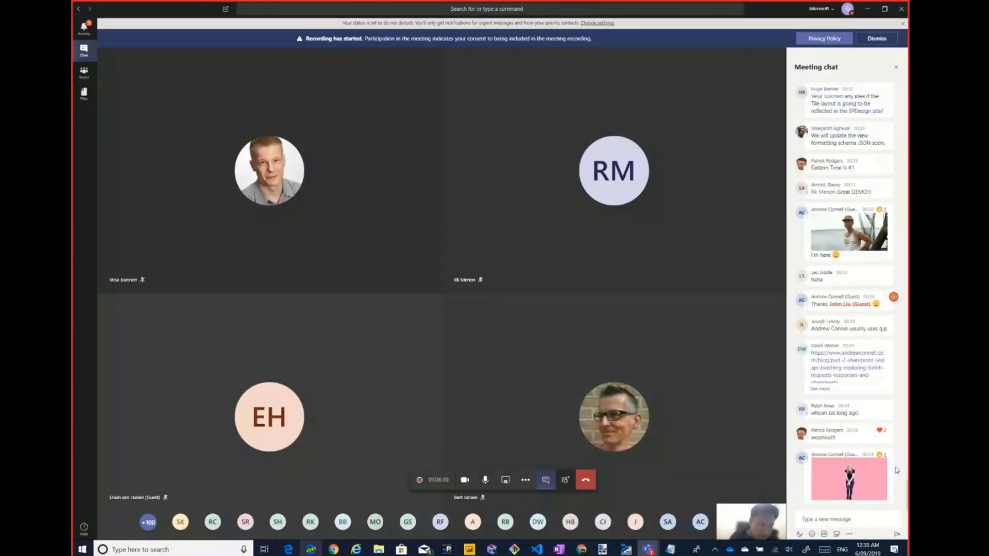
click(868, 9)
click(584, 7)
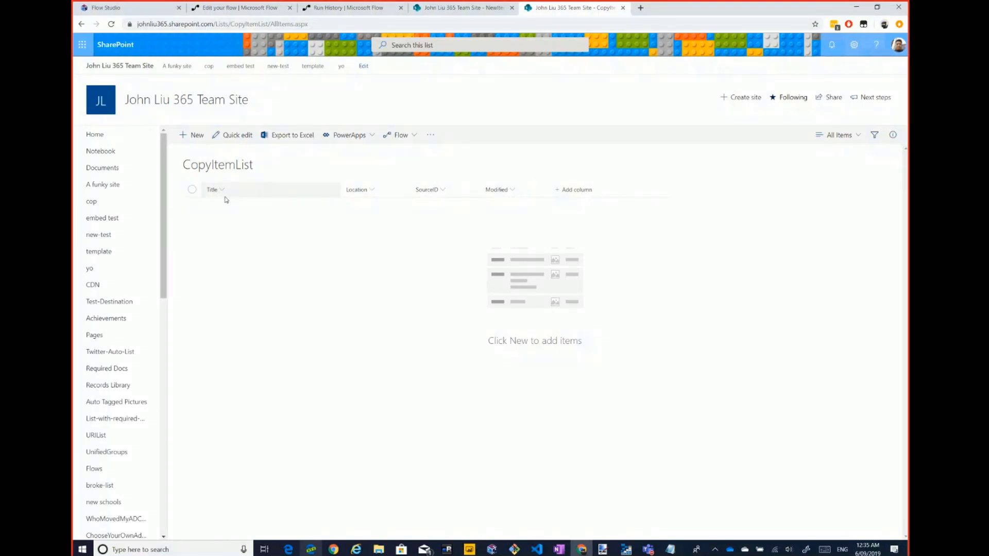
- Refresh CopyItemList, select all items and delete all 50 of them
click(111, 25)
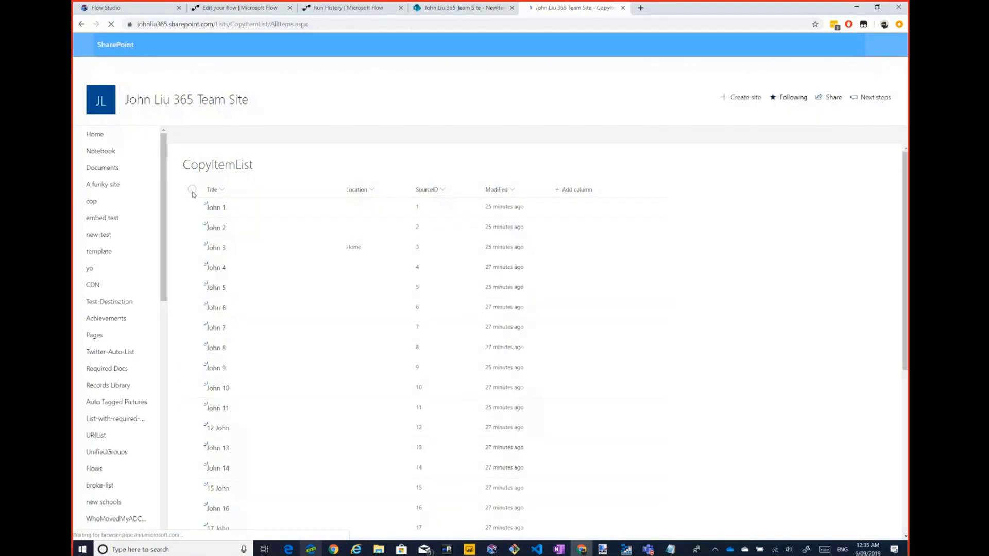
click(192, 190)
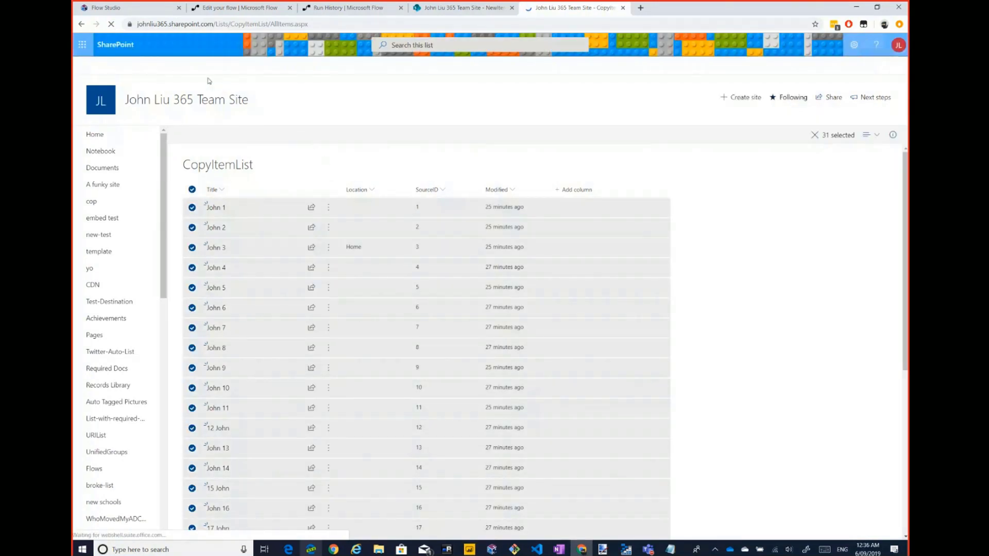
click(200, 137)
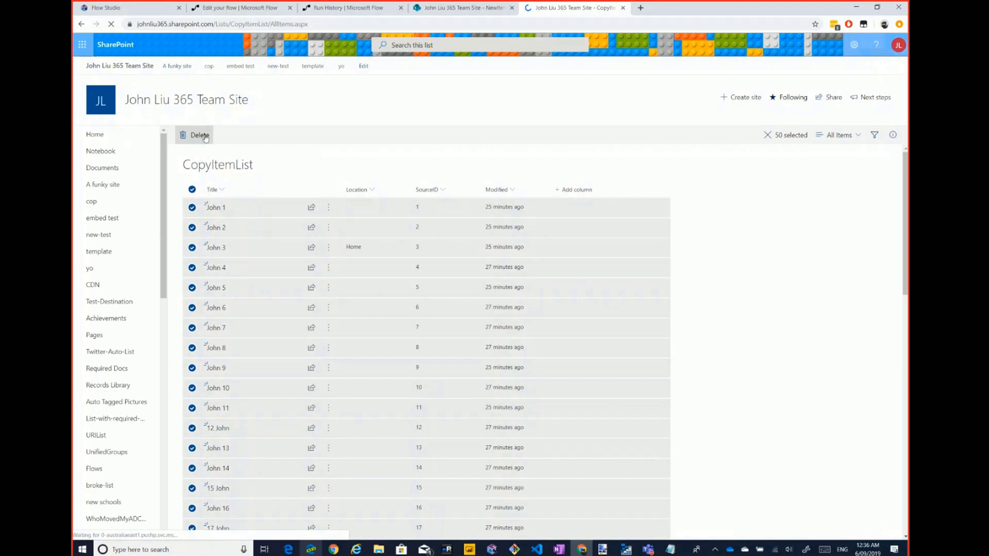
click(494, 315)
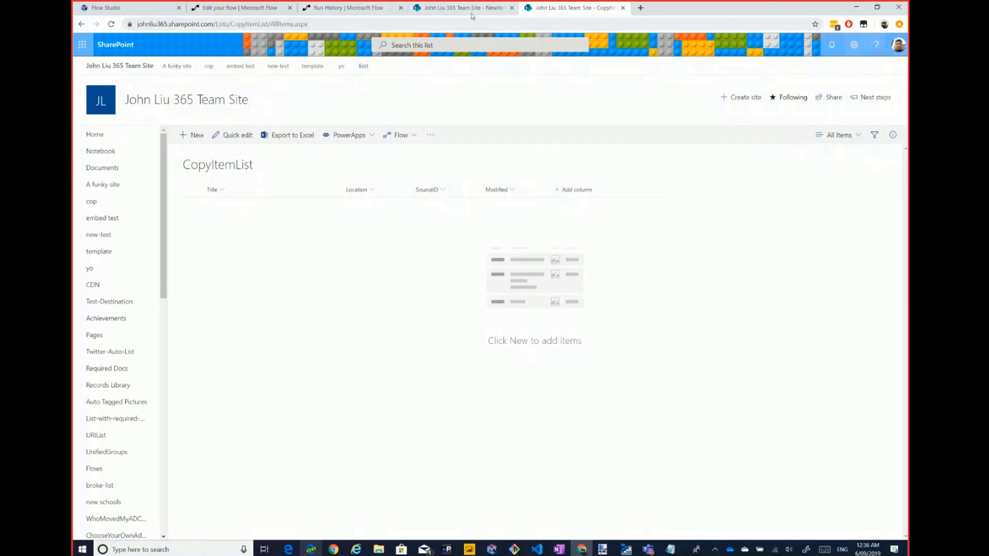
- Check NewItemList and the now-empty CopyItemList, then show the fast sync flow's run history
click(472, 11)
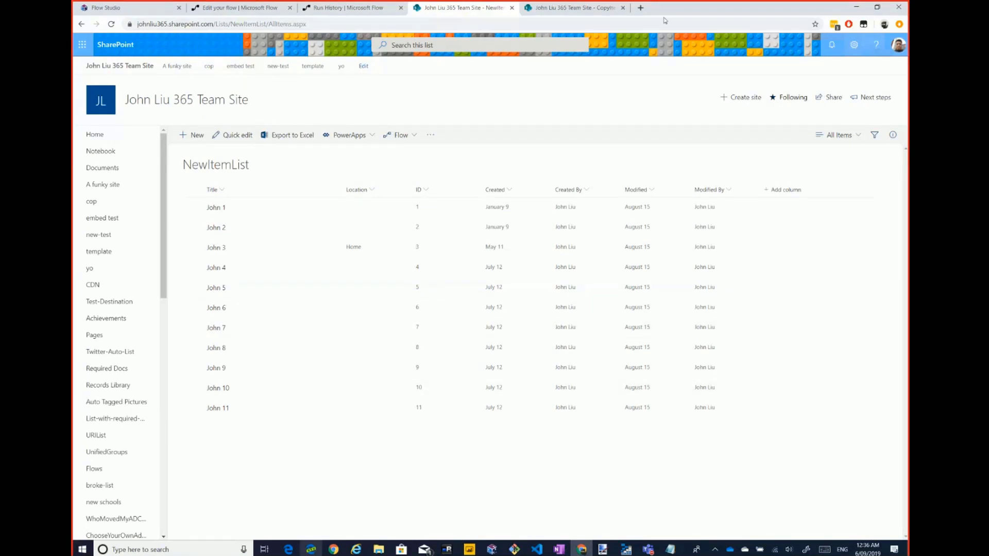
click(586, 14)
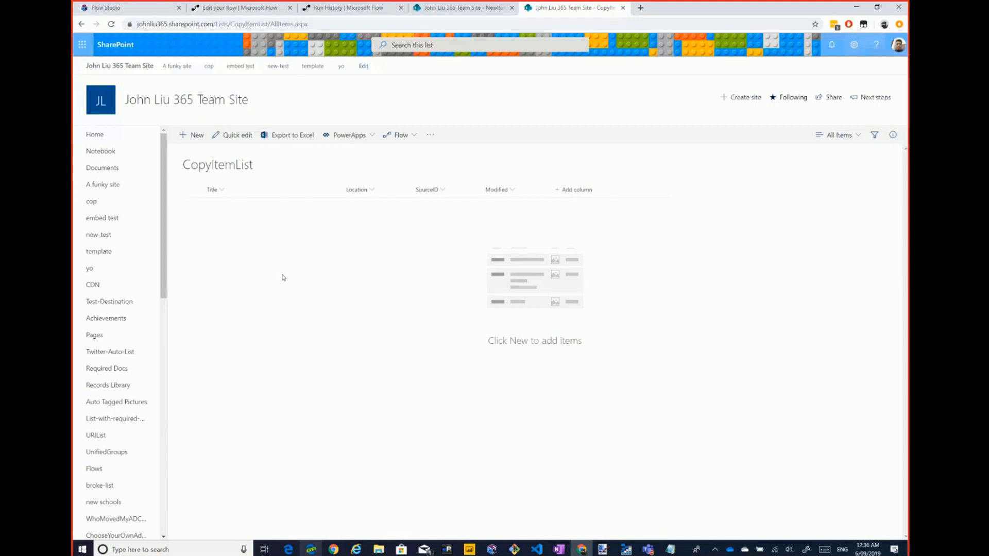
click(340, 8)
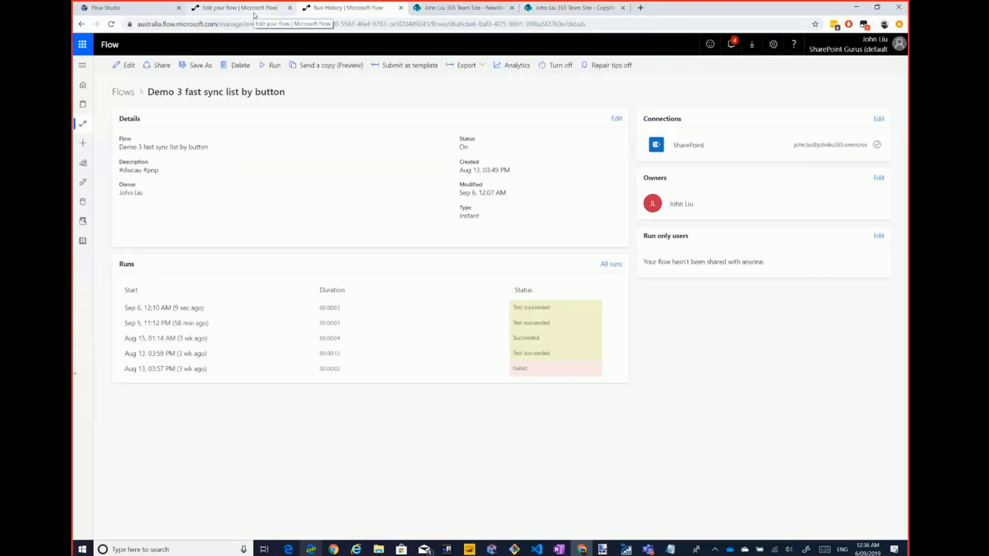
- Show the Demo 3 fast random list by button flow in the designer
click(253, 11)
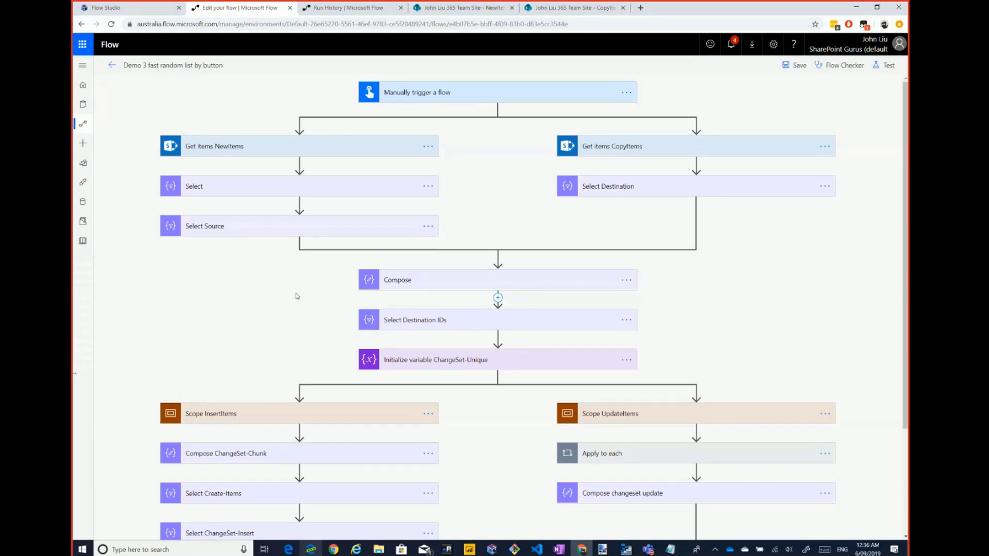
- In a new Notepad note, list lines: get items, for each, get item, does it exist, insert / update
click(670, 549)
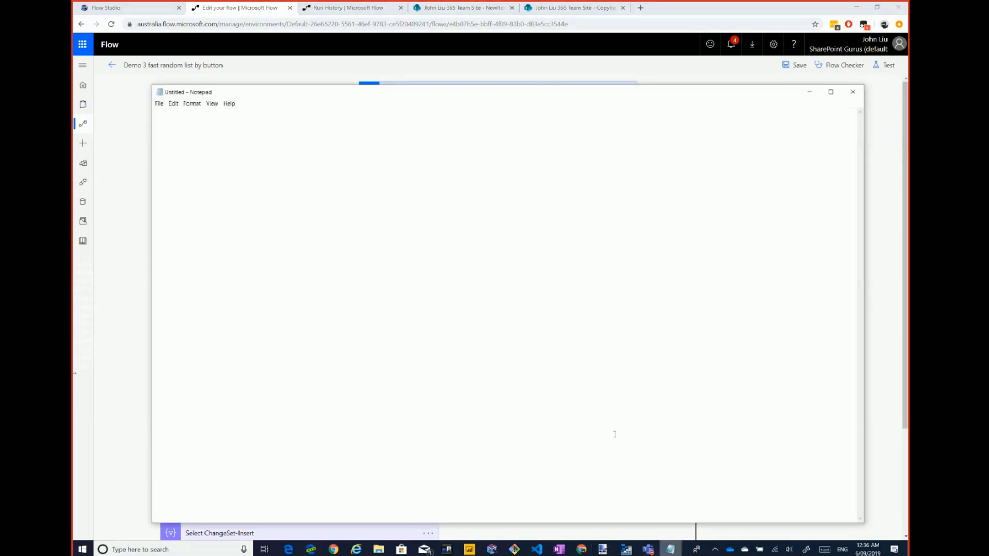
text(get items)
key(Return)
key(Return)
text(for each)
key(Return)
key(Return)
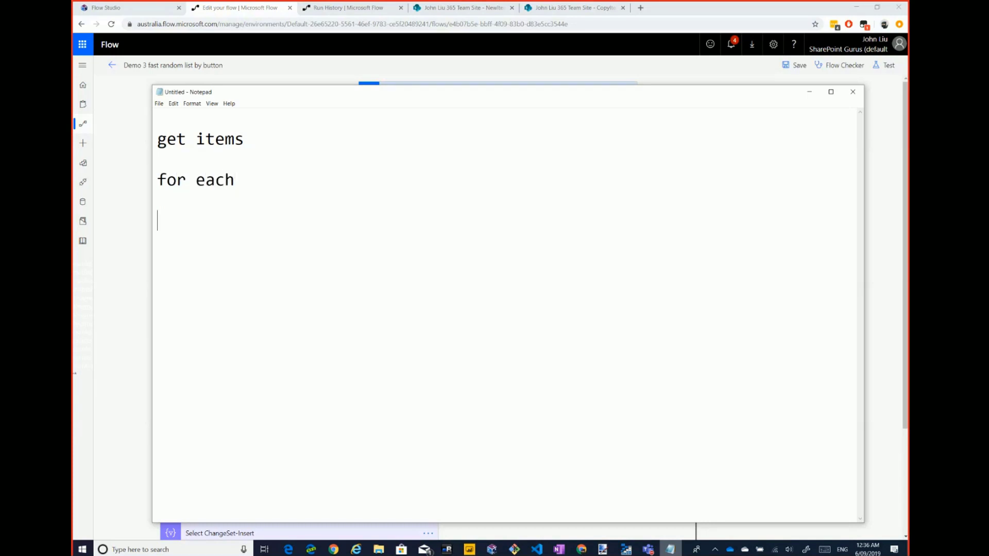
text(get item)
key(Return)
key(Return)
text(does it )
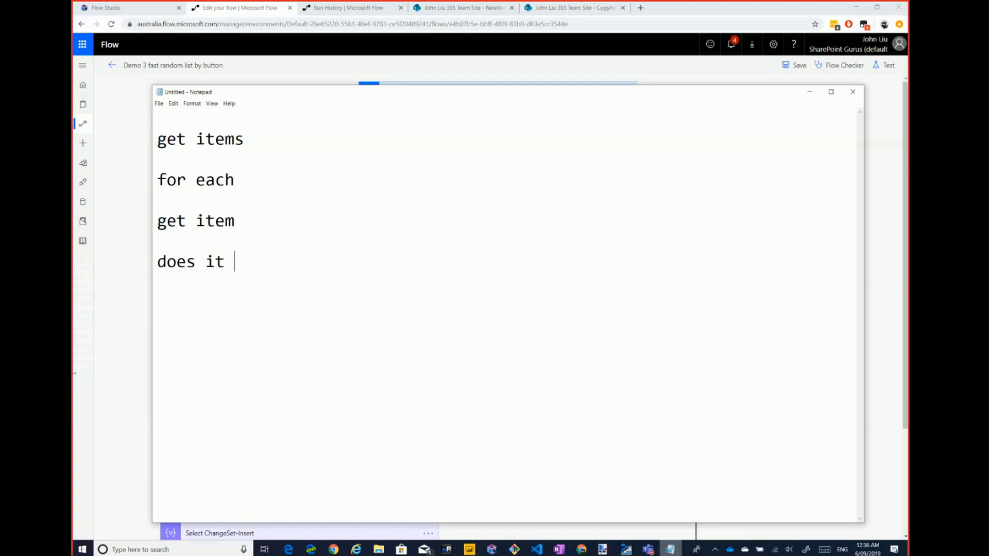
text(exist)
key(Return)
key(Return)
text(insert / update)
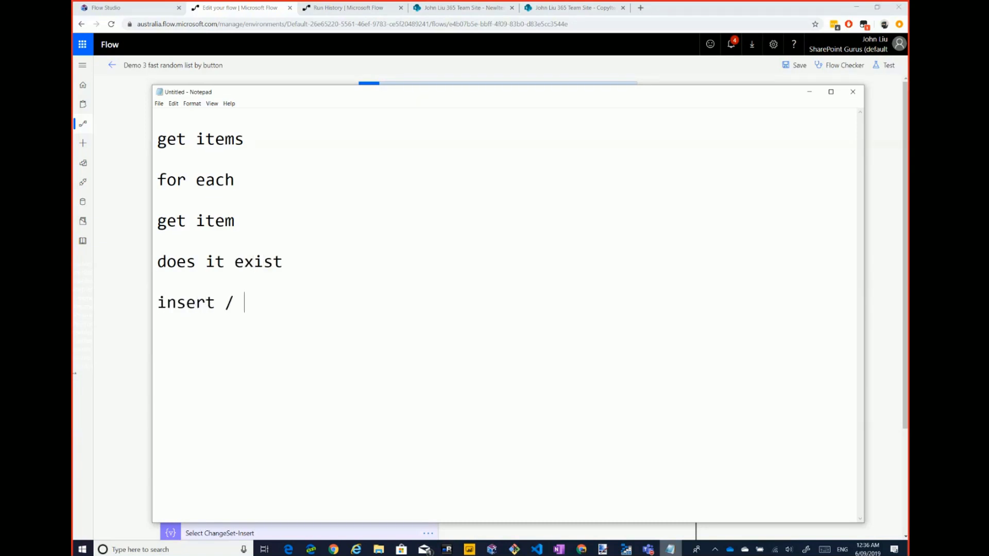
key(Return)
key(Return)
- Annotate the outline with x1 after get items and xN after get item and insert / update
drag(355, 93, 408, 94)
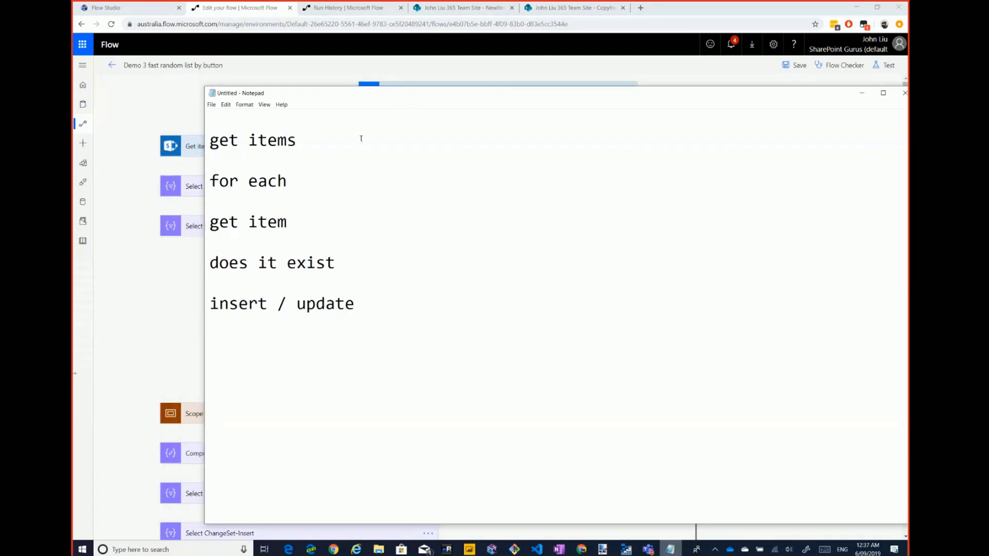
drag(311, 139, 280, 139)
click(309, 162)
text(x1)
key(Down)
key(Down)
key(Down)
key(End)
text(xn)
key(BackSpace)
text(N)
key(Down)
key(Down)
key(Down)
key(Up)
key(ctrl+Right)
key(ctrl+Right)
key(ctrl+Right)
key(Left)
text(xN)
- Compare the notes against the flow designer, then add empty lines below the notes
click(129, 141)
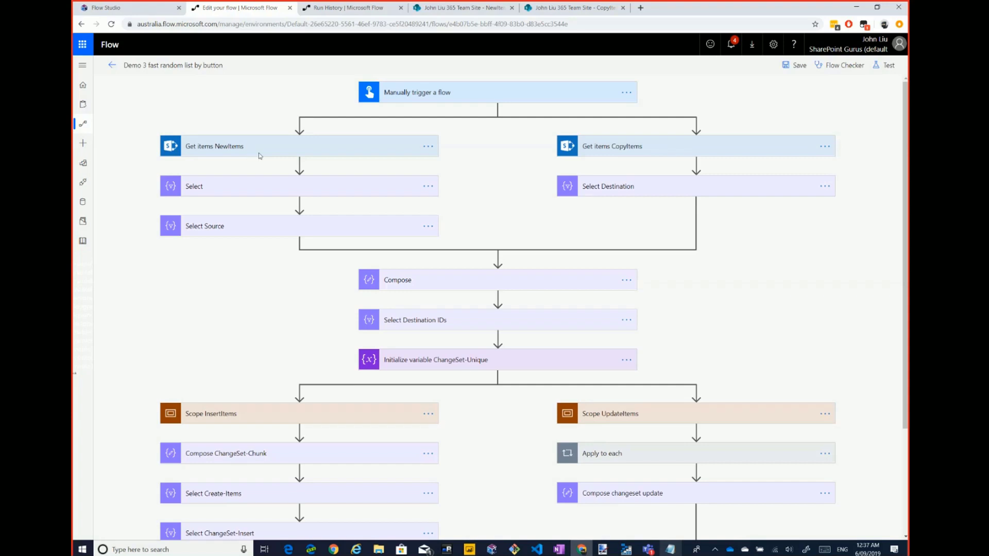
key(alt+Tab)
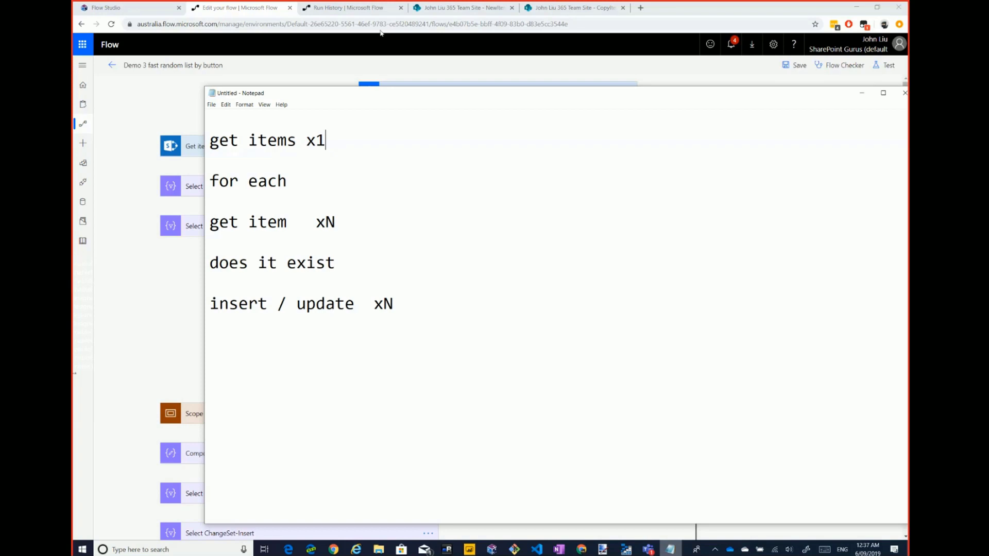
click(109, 297)
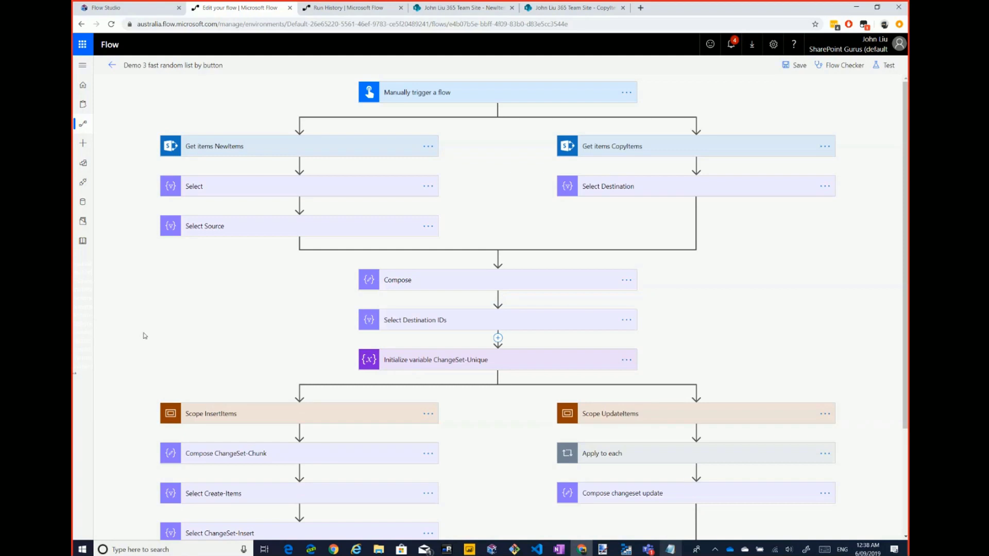
click(672, 551)
key(Return)
key(Return)
key(Return)
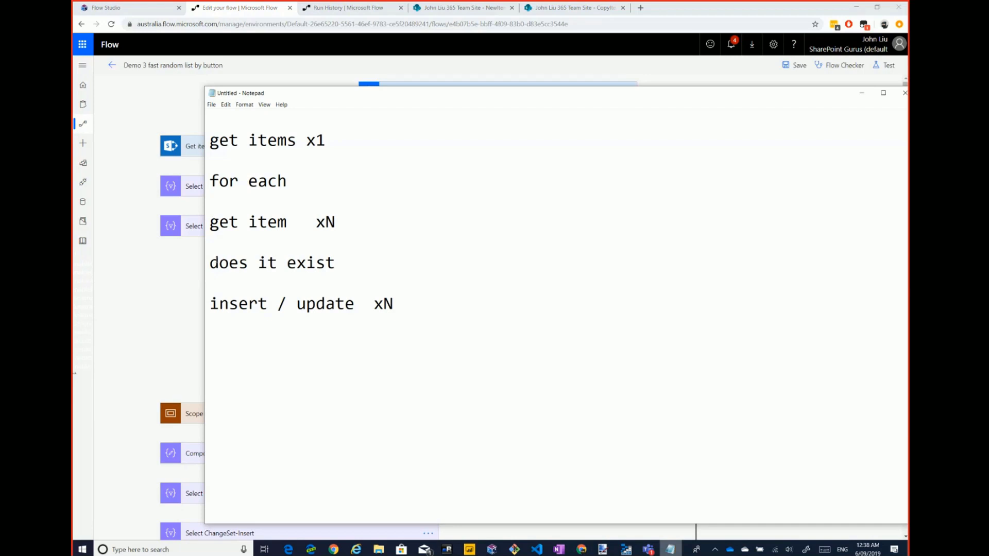
- Open the fast sync flow for editing and place the Notepad outline in front of it
click(114, 275)
scroll(115, 277, down, 1)
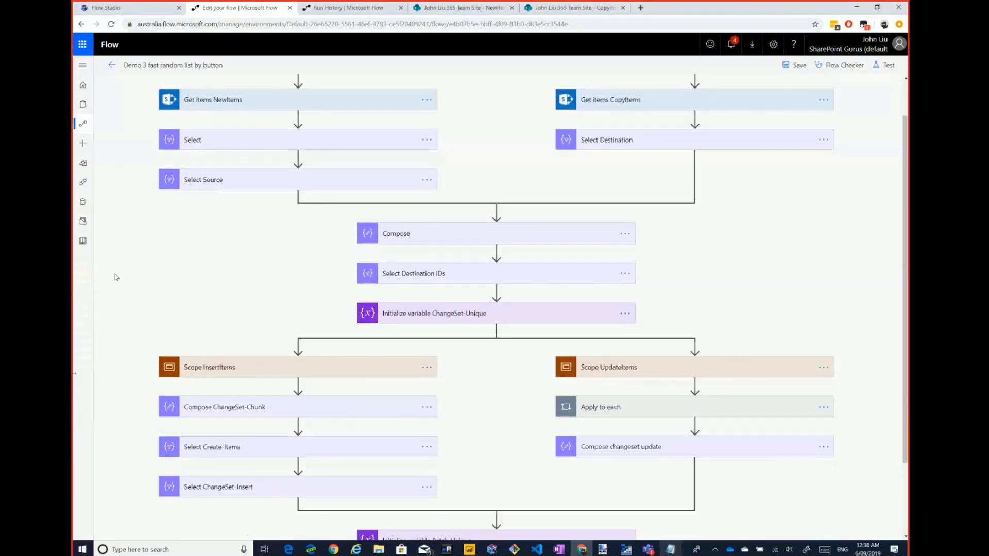
scroll(116, 277, up, 1)
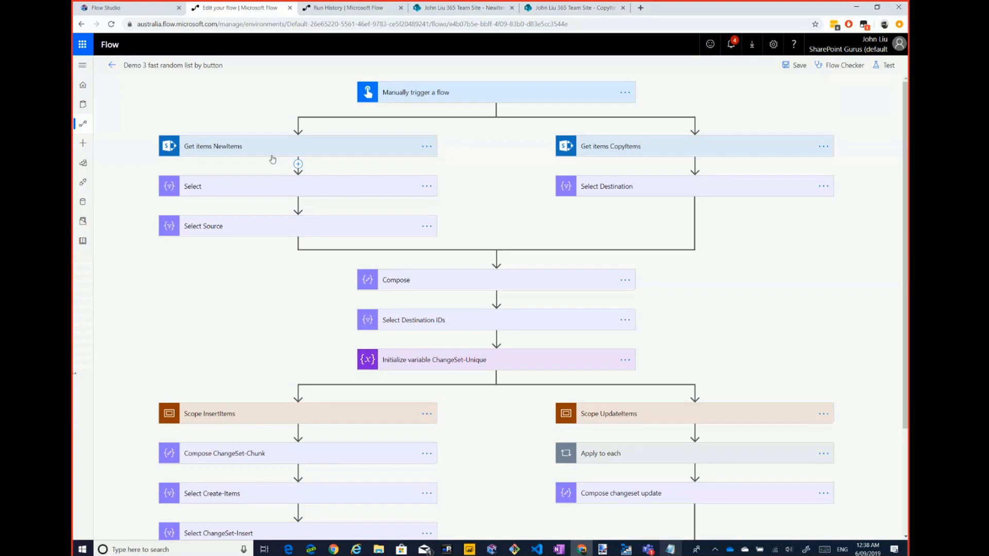
click(345, 8)
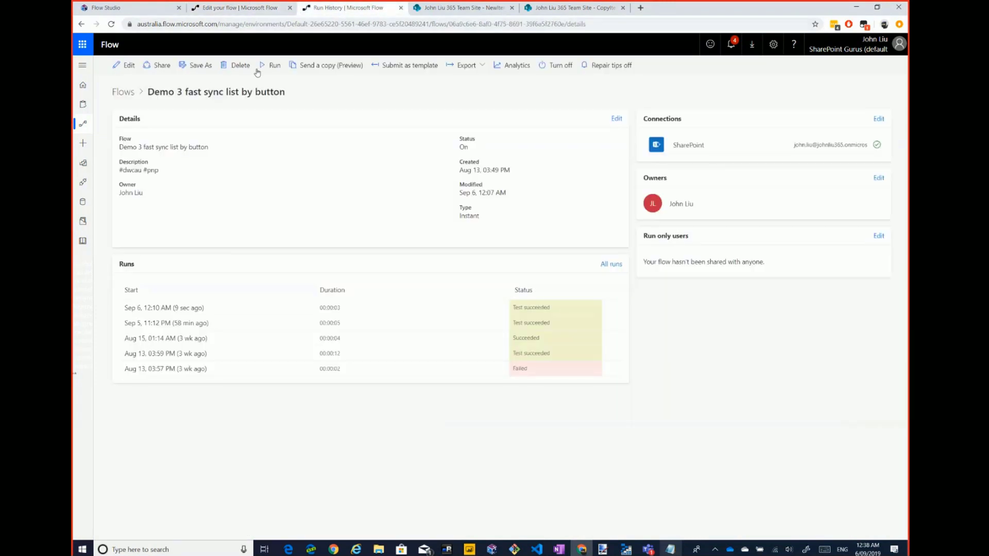
click(128, 65)
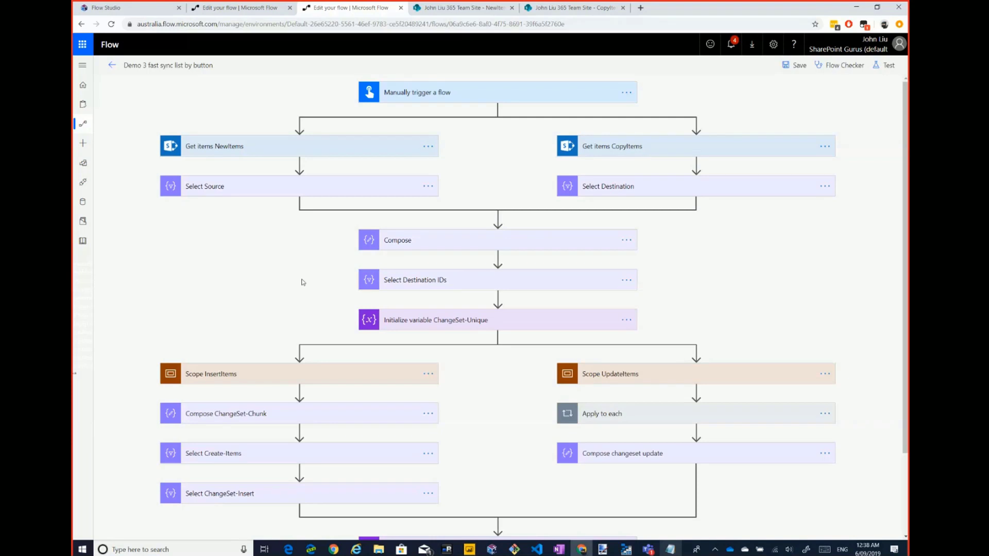
scroll(303, 282, down, 1)
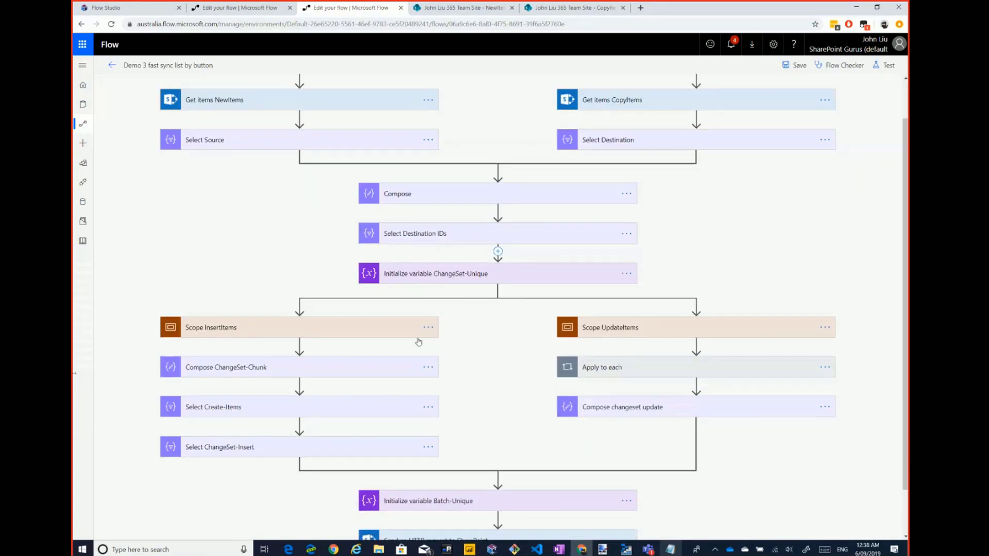
click(670, 550)
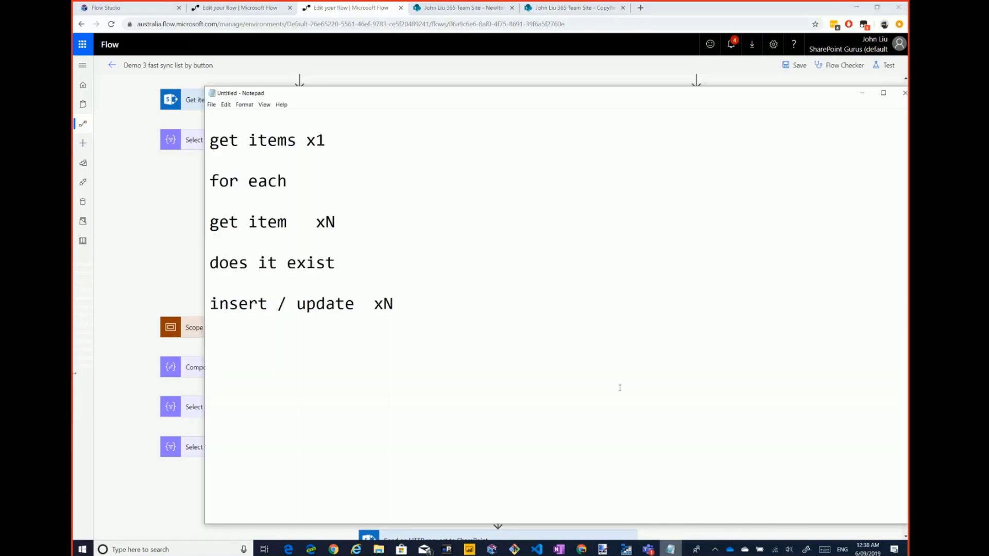
- Add the lines 'Filter - array.filter' and 'Select - array.map' to the notes
text(Filter)
key(Return)
text(Select)
key(Up)
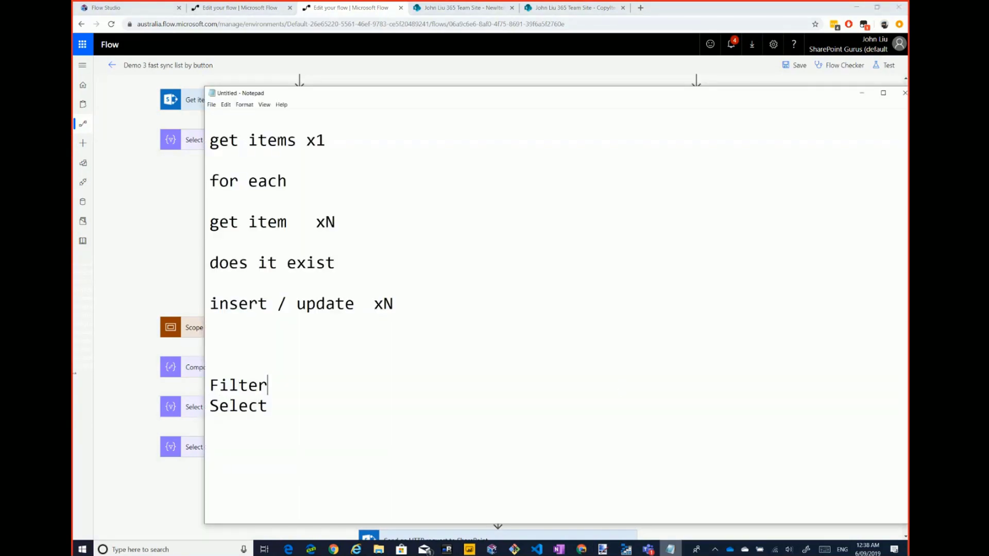
text(-)
key(BackSpace)
key(BackSpace)
text(- array.filter)
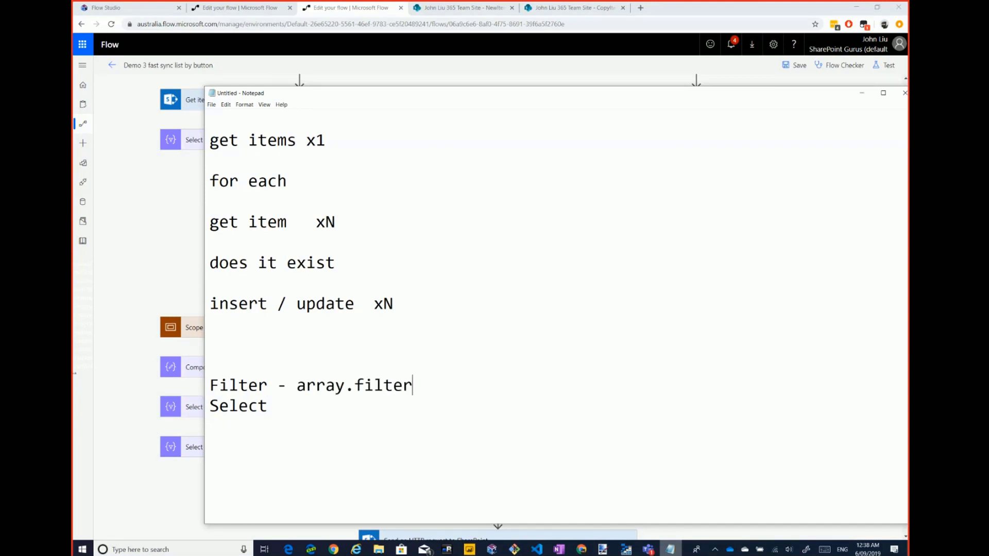
key(Down)
text(- array.map)
key(Return)
key(Return)
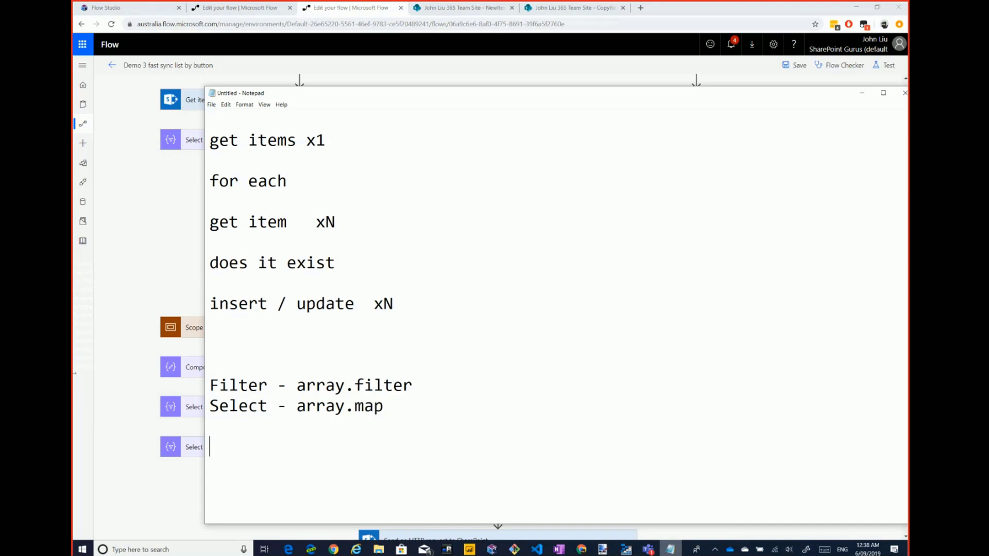
- Highlight Filter and Select in the notes, then return to the flow editor
drag(274, 390, 209, 390)
drag(269, 407, 239, 407)
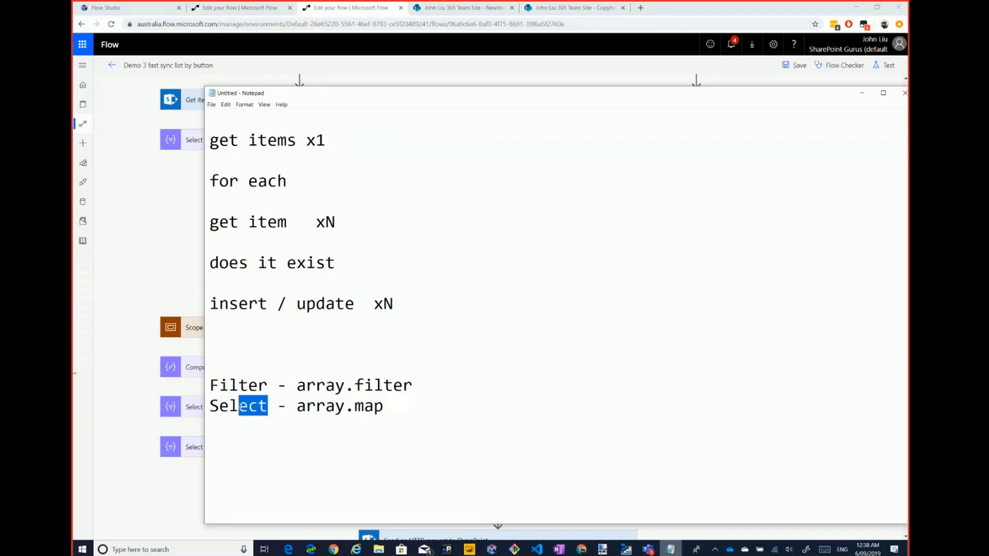
click(390, 427)
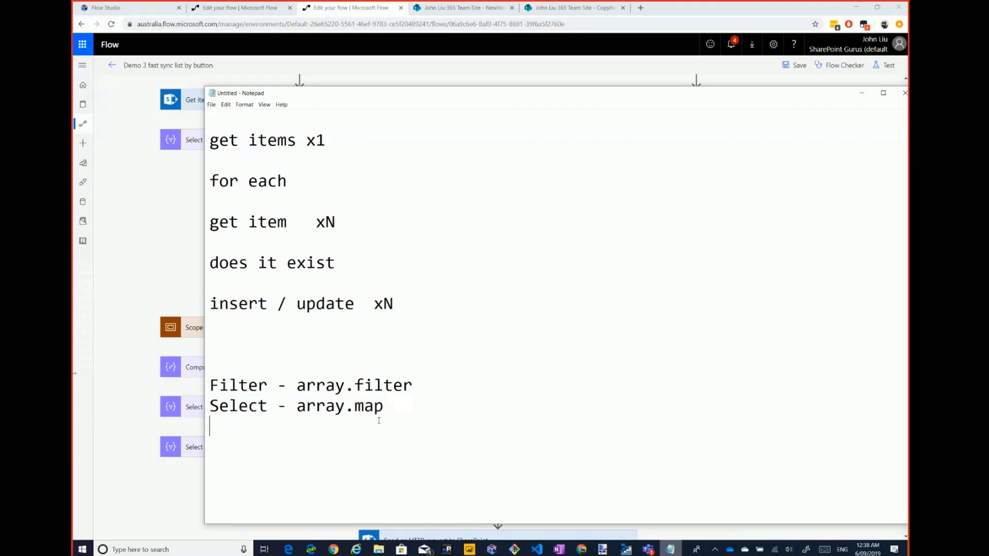
click(139, 267)
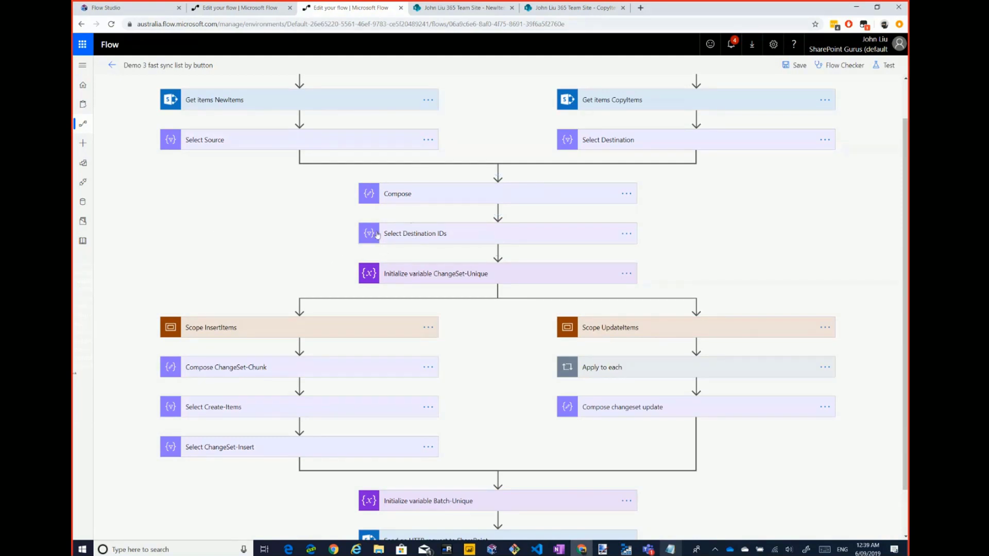
- Expand Compose ChangeSet-Chunk, the Apply to each loop and Compose ChangeSet-Chunk-Update to reveal their POST and PATCH request text
scroll(296, 239, down, 1)
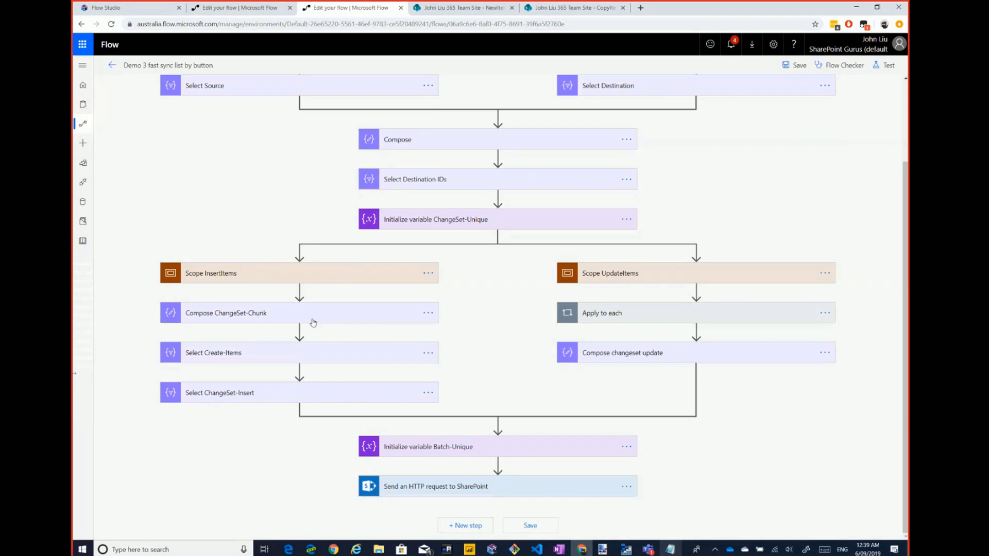
click(263, 398)
click(274, 395)
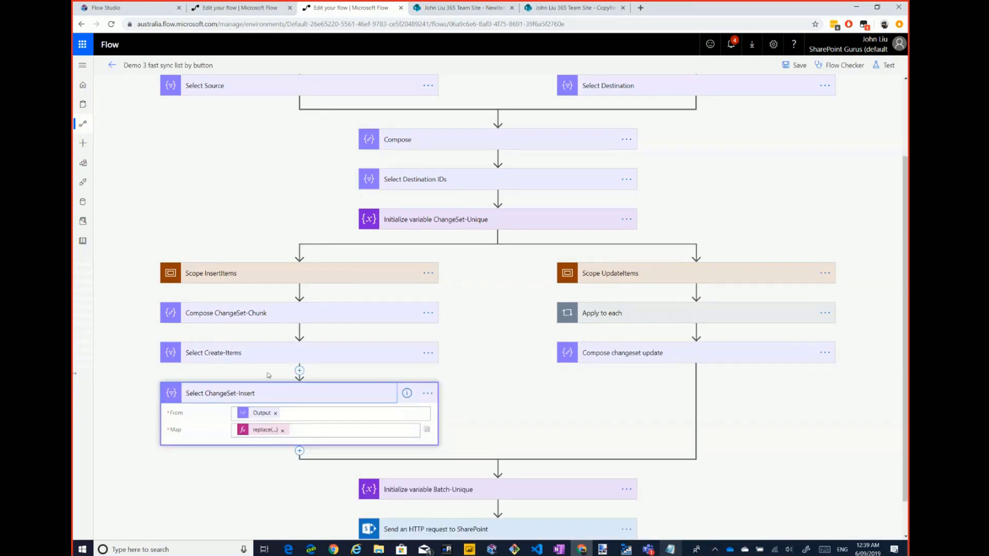
click(260, 315)
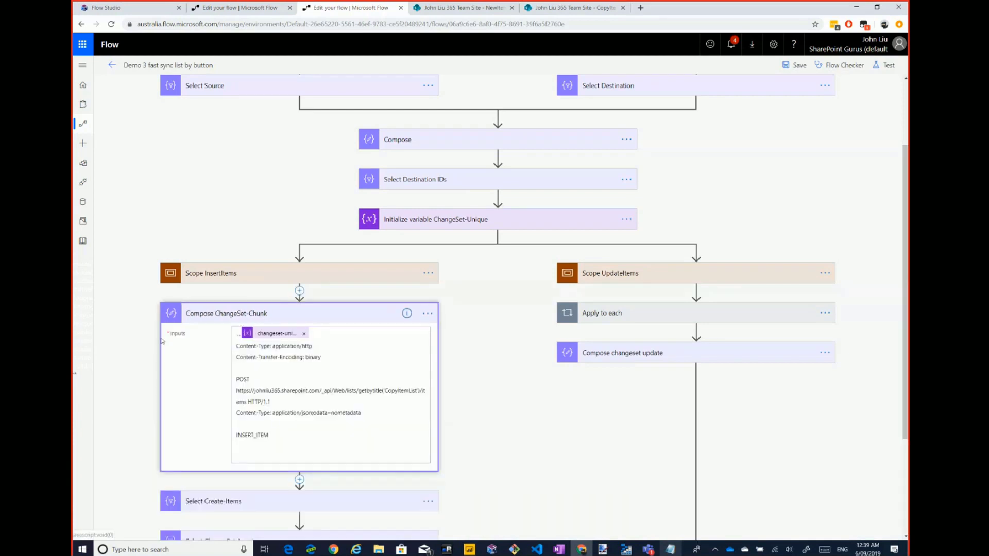
scroll(695, 417, down, 1)
click(634, 268)
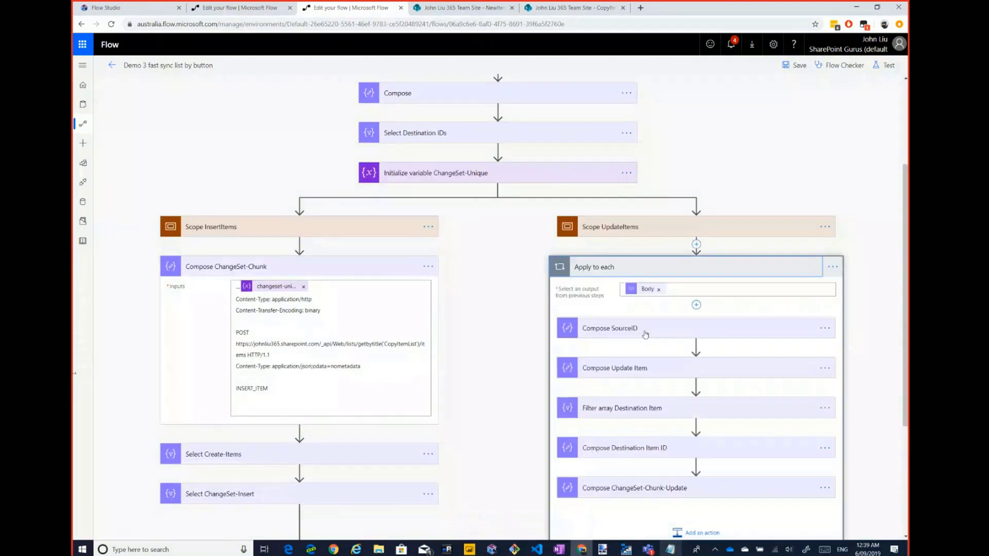
scroll(644, 330, down, 2)
click(662, 400)
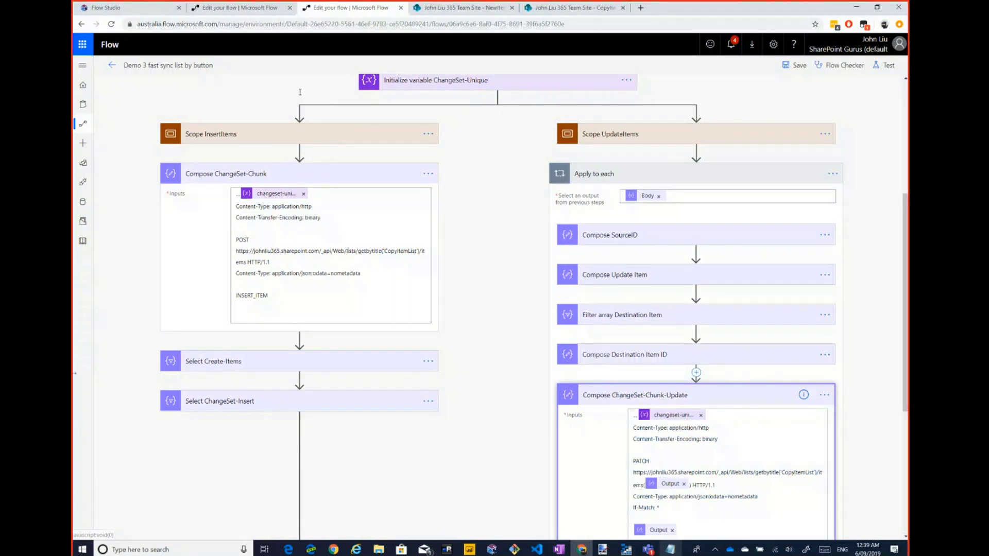
key(alt+Tab)
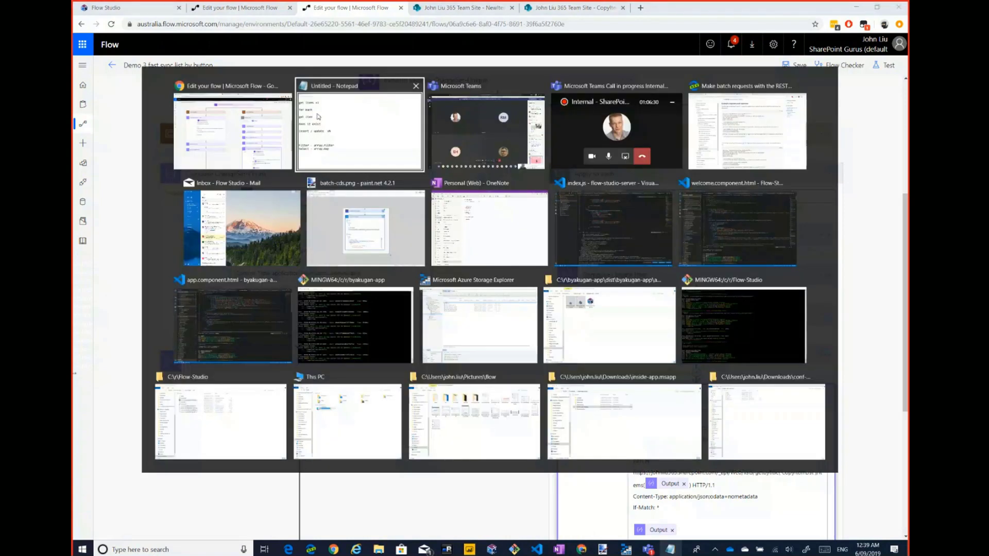
key(alt+Tab)
key(alt+Tab)
key(alt+Tab)
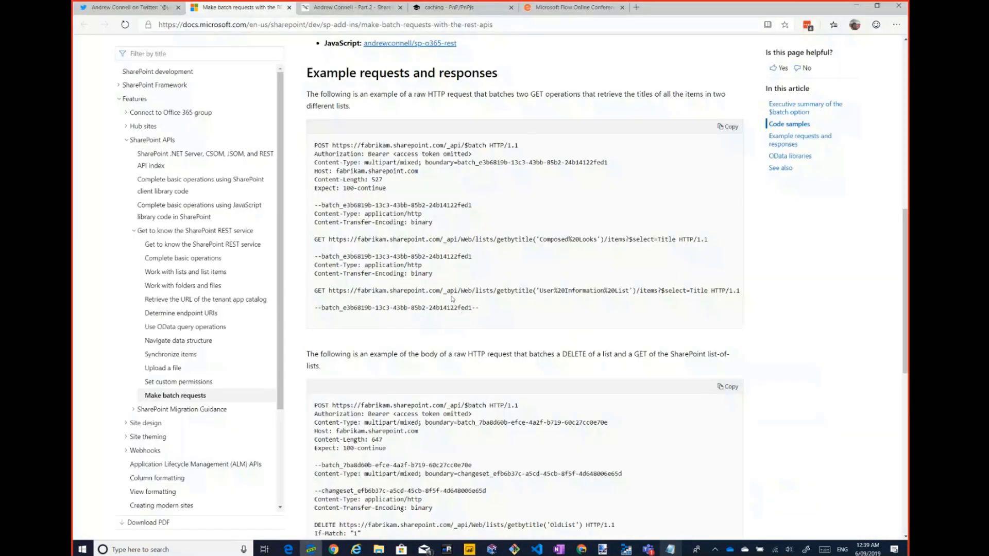
drag(471, 256, 316, 208)
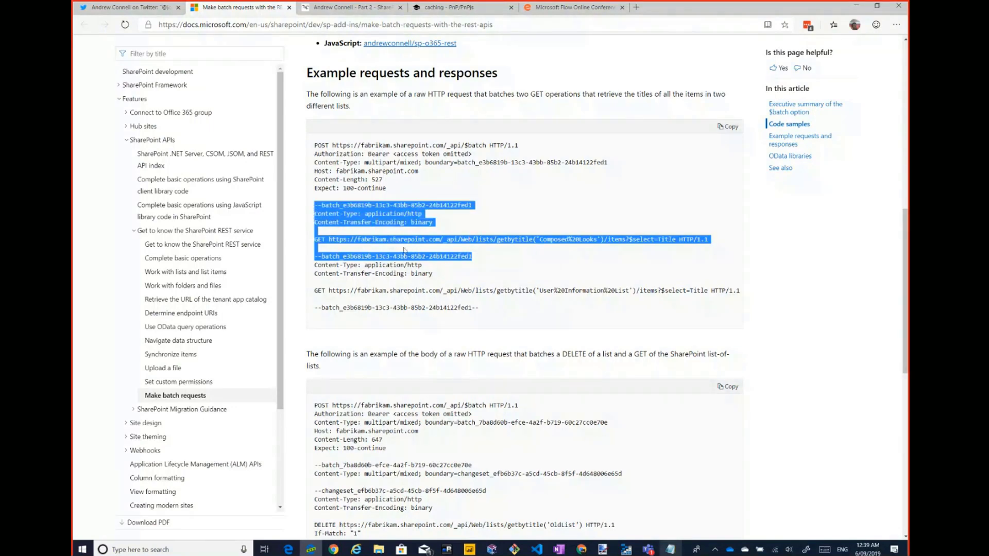
key(alt+Tab)
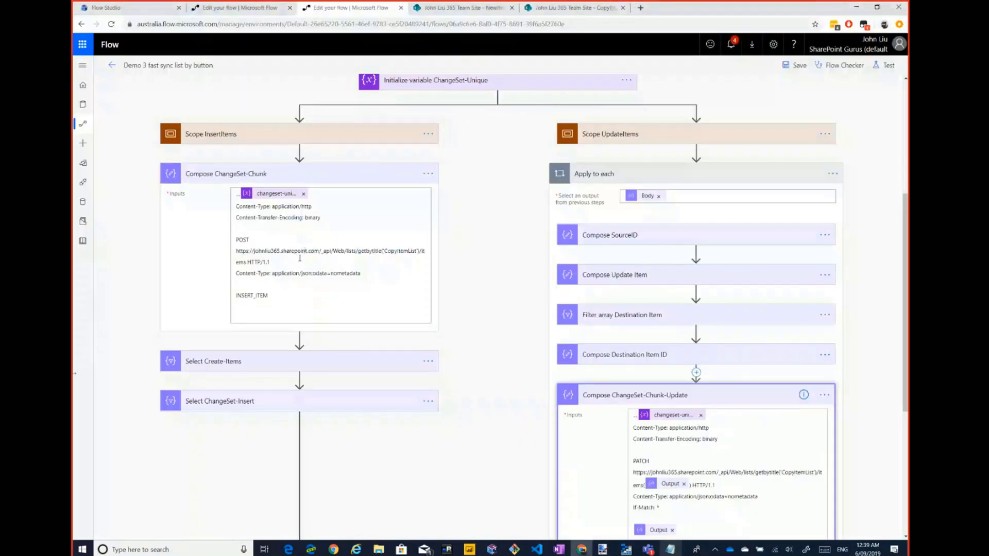
- Point out the INSERT_ITEM placeholder and the If-Match: * header in the changeset texts
drag(275, 295, 234, 295)
click(247, 300)
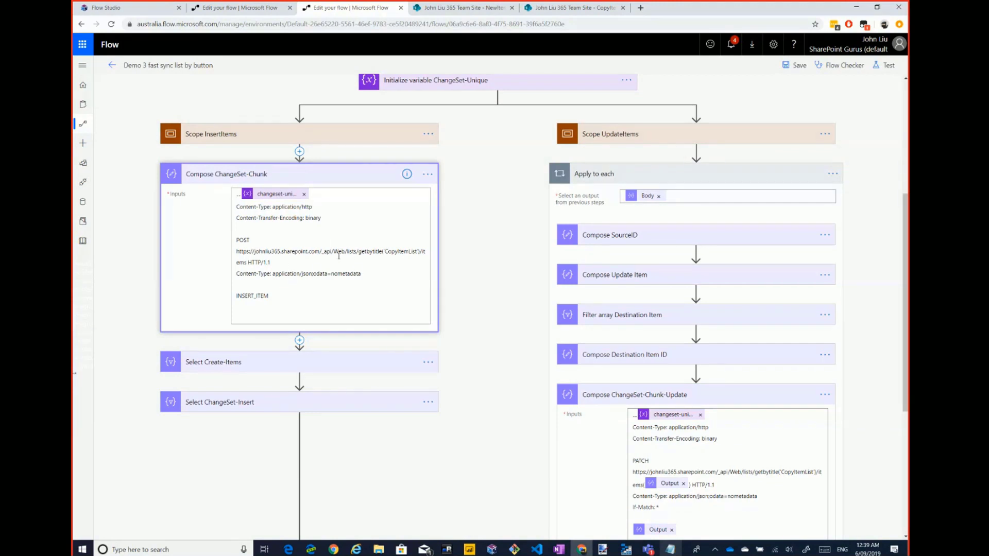
scroll(670, 401, down, 2)
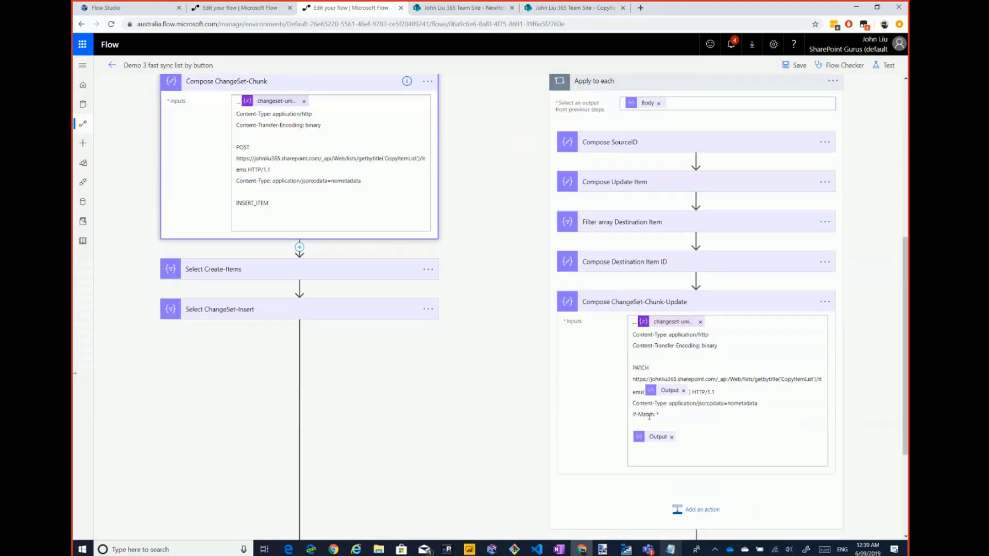
drag(662, 417, 633, 416)
click(665, 420)
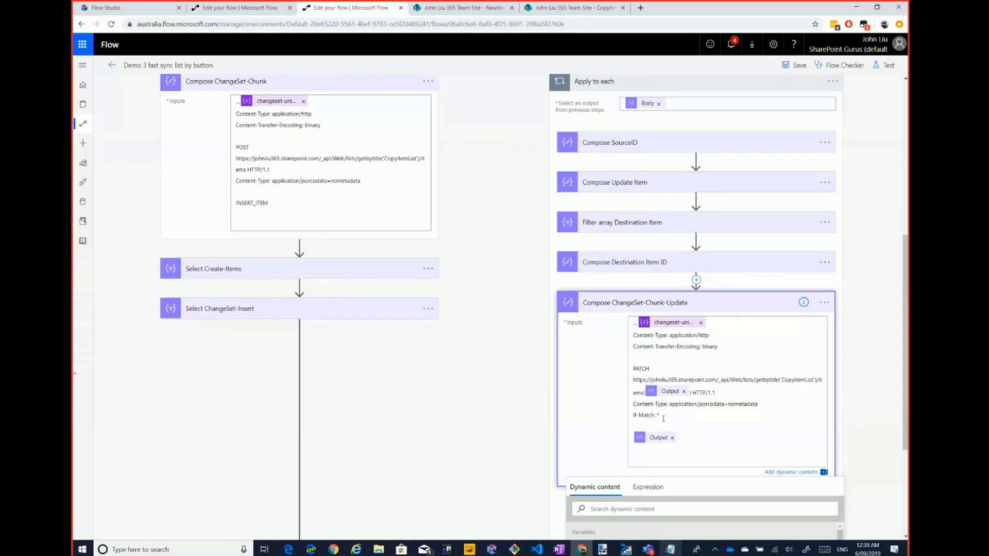
click(620, 417)
- Collapse both changeset compose actions and expand Send an HTTP request to SharePoint
click(611, 310)
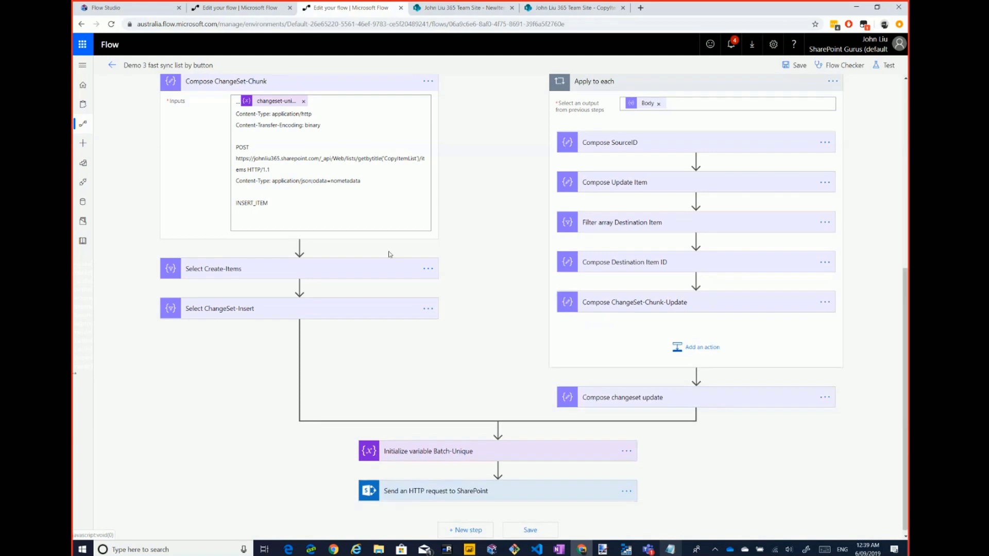
scroll(371, 232, up, 2)
click(348, 183)
scroll(468, 302, down, 2)
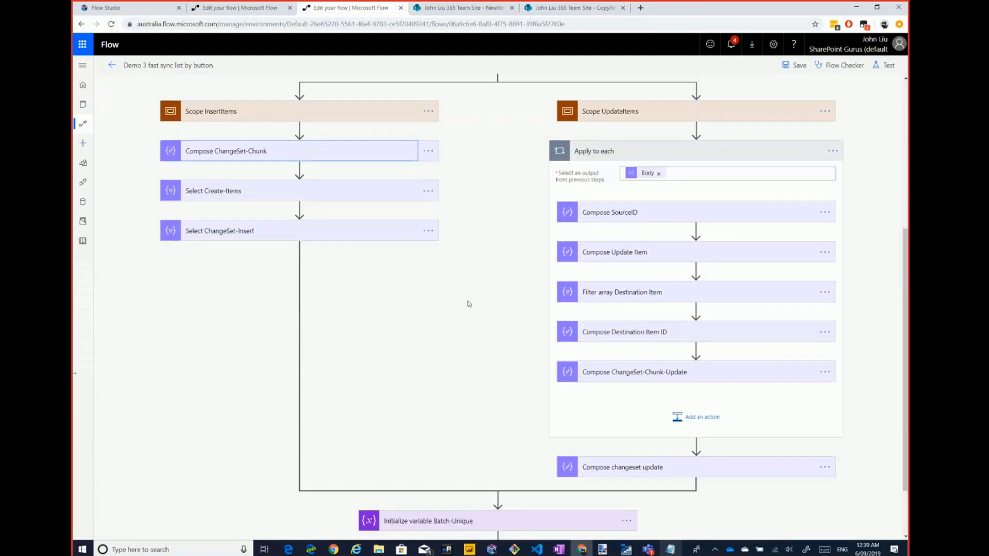
click(468, 487)
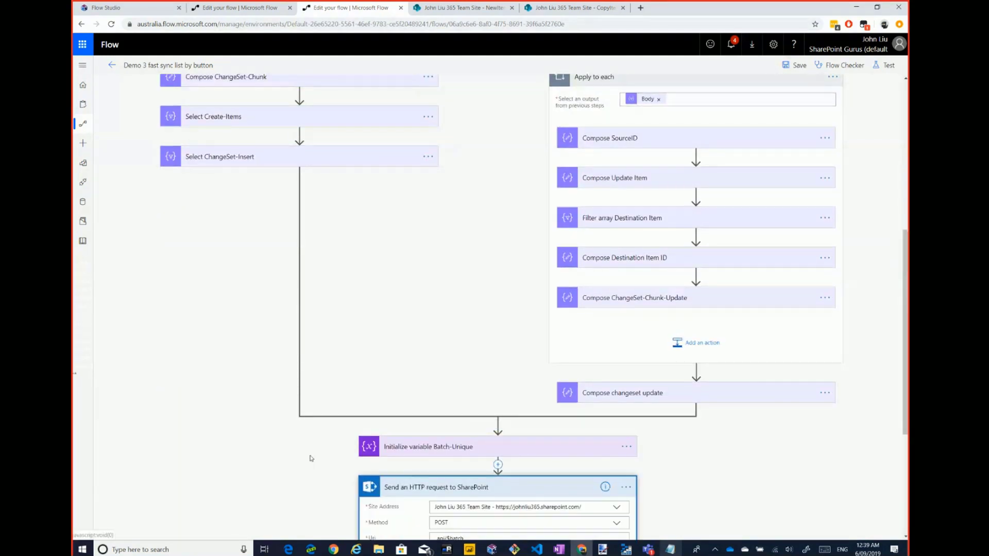
- Review the HTTP request's _api/$batch settings, then switch to the Demo 3 fast random list by button flow
scroll(484, 479, down, 4)
scroll(516, 463, down, 1)
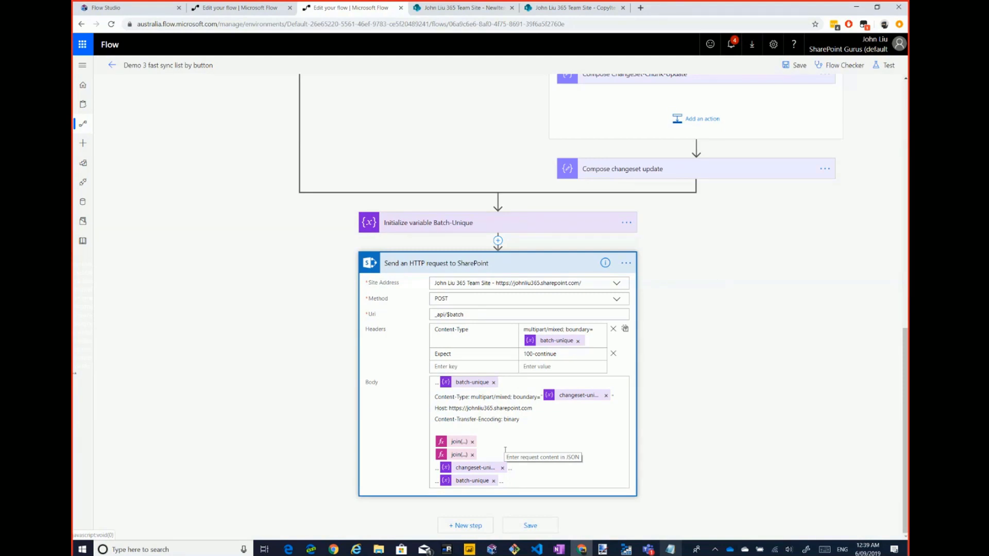
scroll(280, 355, up, 8)
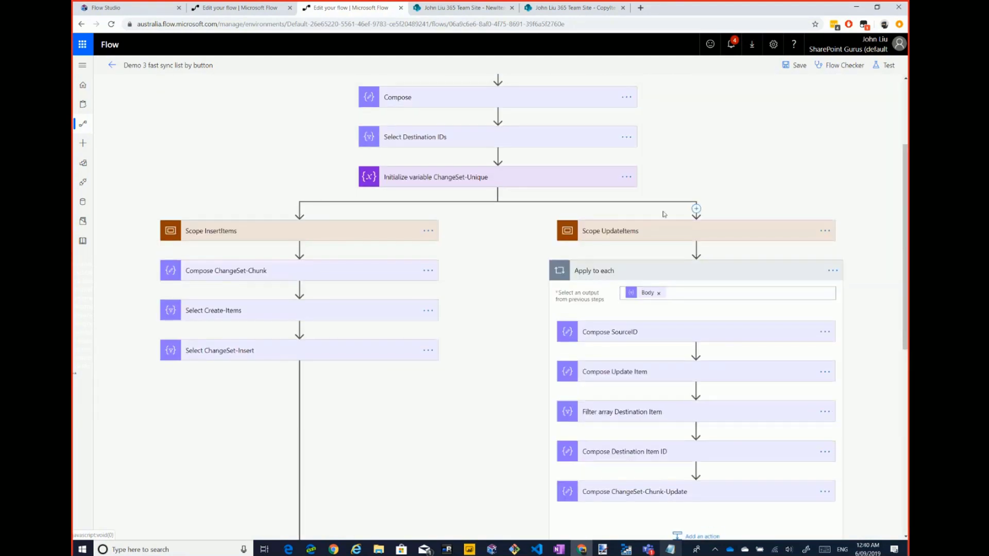
scroll(459, 311, down, 6)
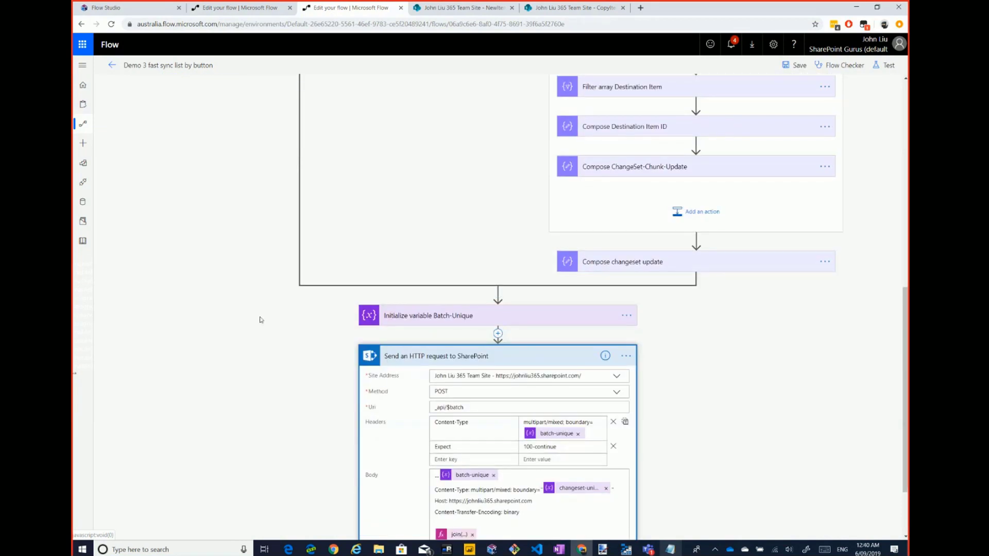
scroll(263, 325, down, 2)
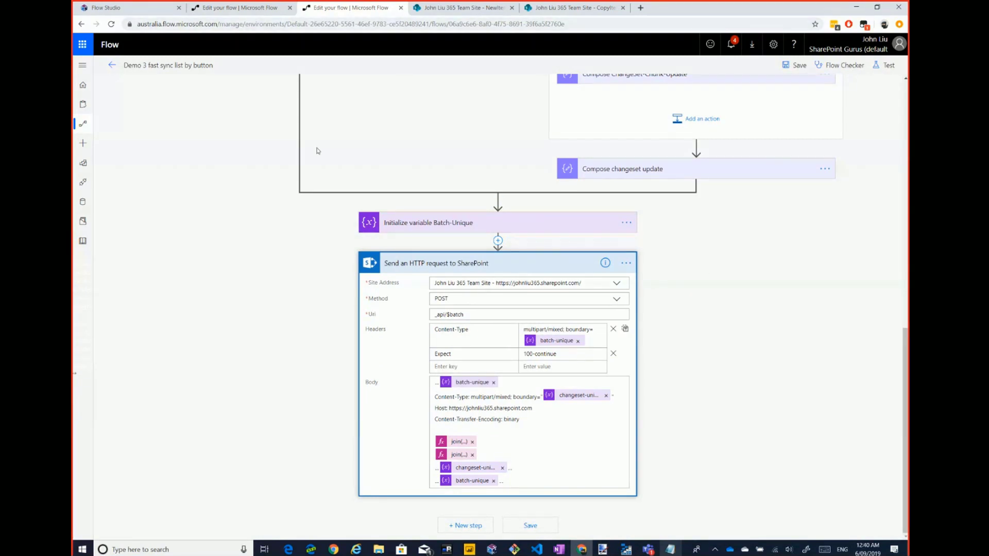
scroll(299, 171, up, 20)
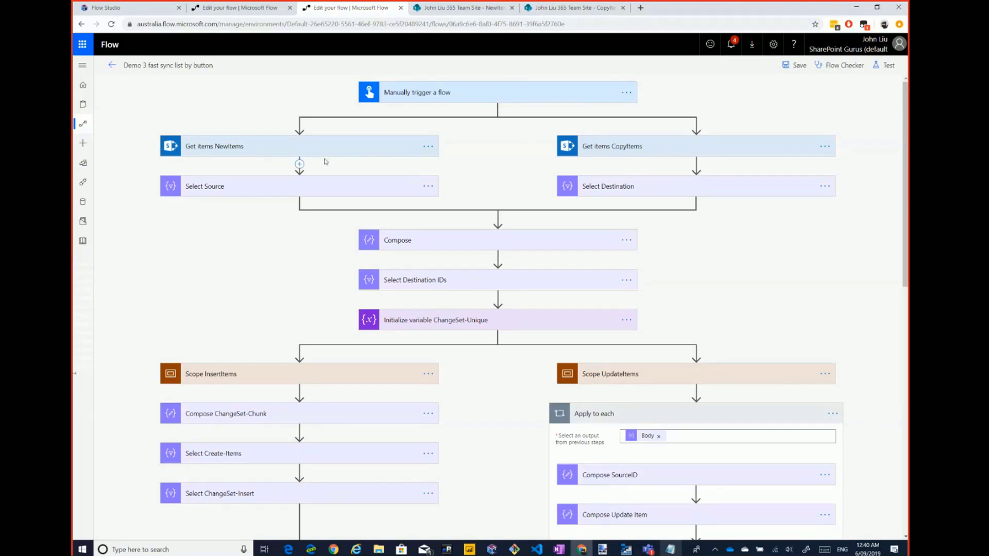
click(227, 8)
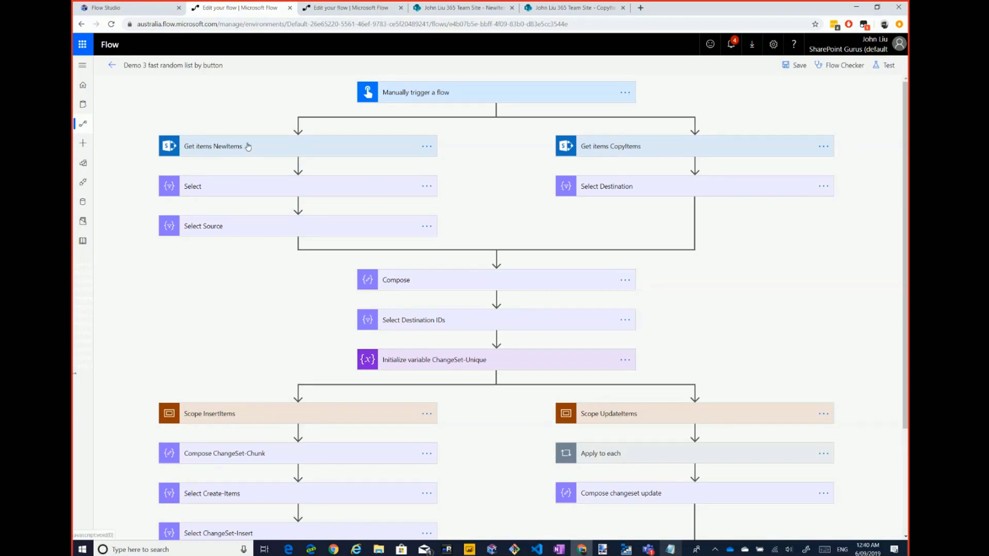
- Expand the Select step to show From range(1,50) with its ID and Title mappings
click(244, 190)
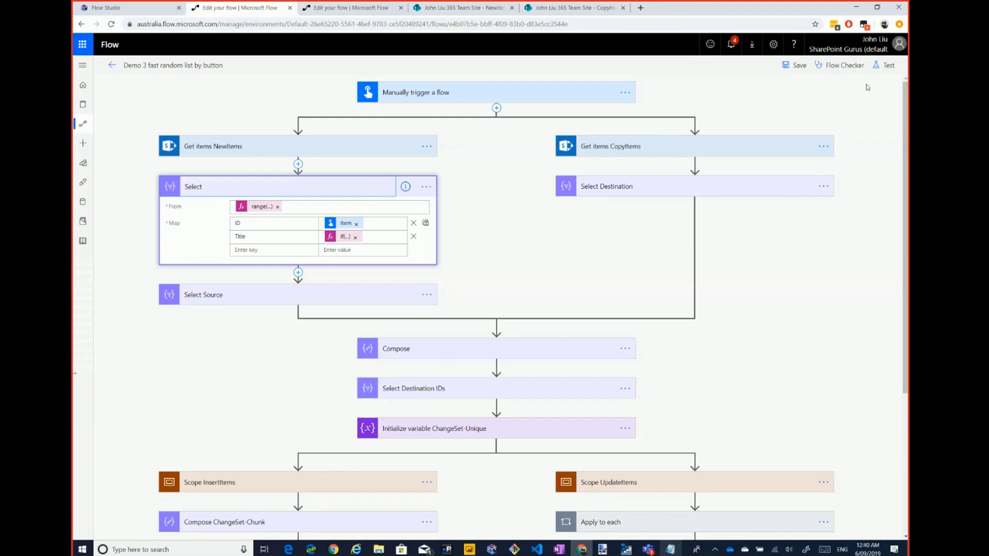
- Test-run the random-list flow with a manually performed trigger
click(886, 66)
click(822, 92)
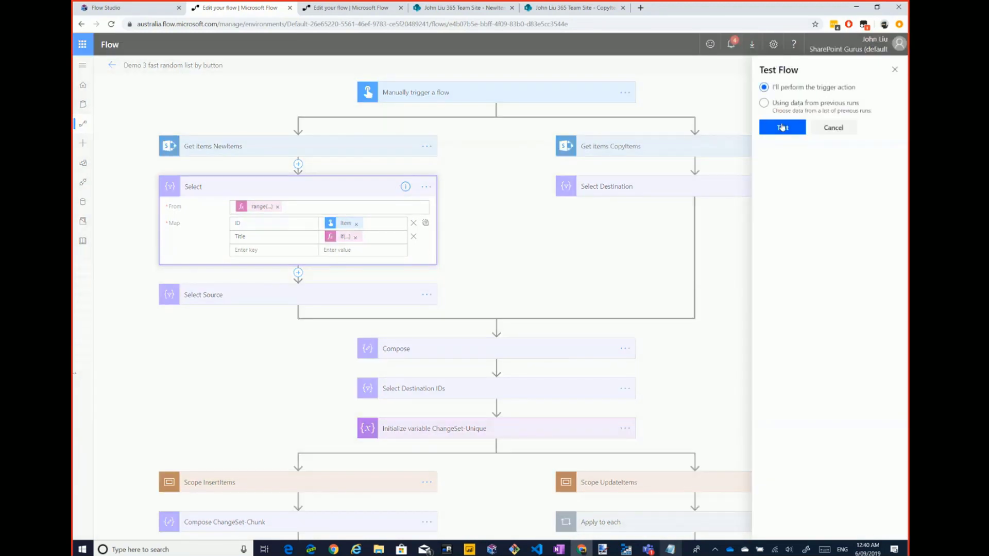
click(783, 127)
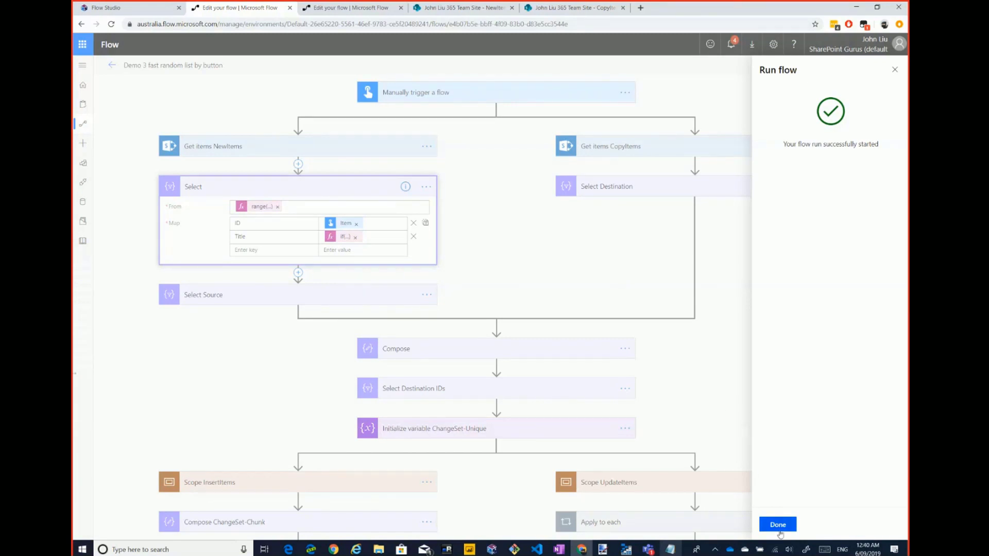
click(778, 525)
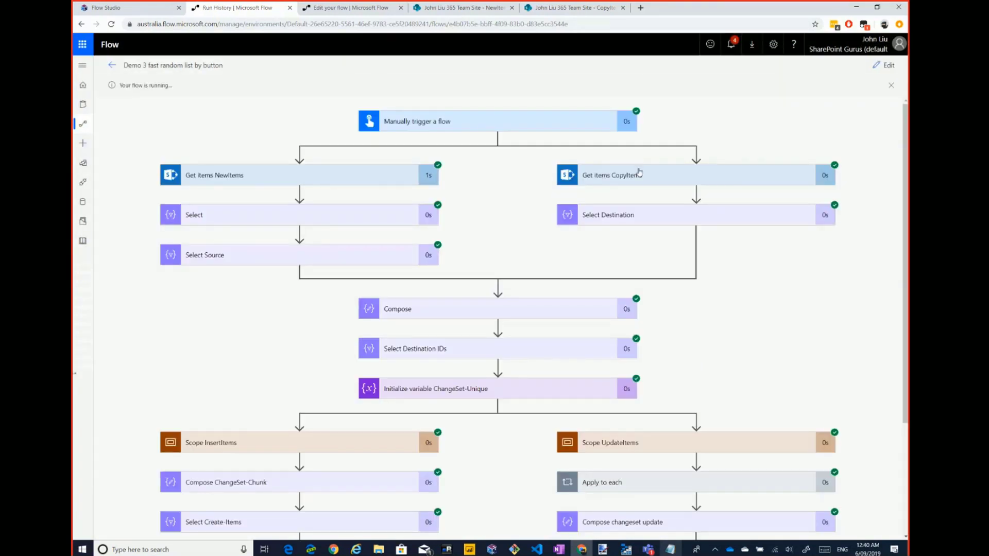
- Inspect the run's _api/$batch HTTP request step, then go to the CopyItemList tab
scroll(404, 246, down, 3)
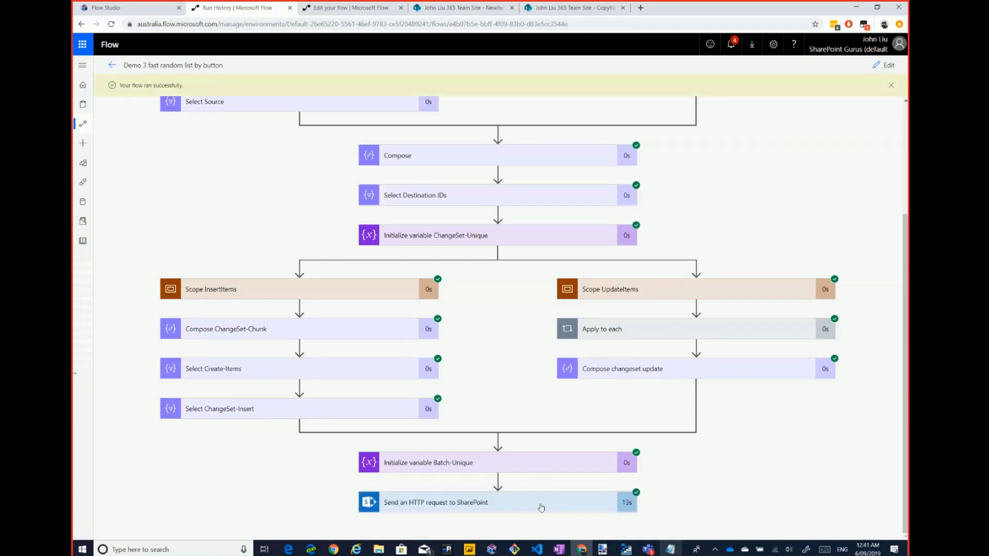
click(526, 508)
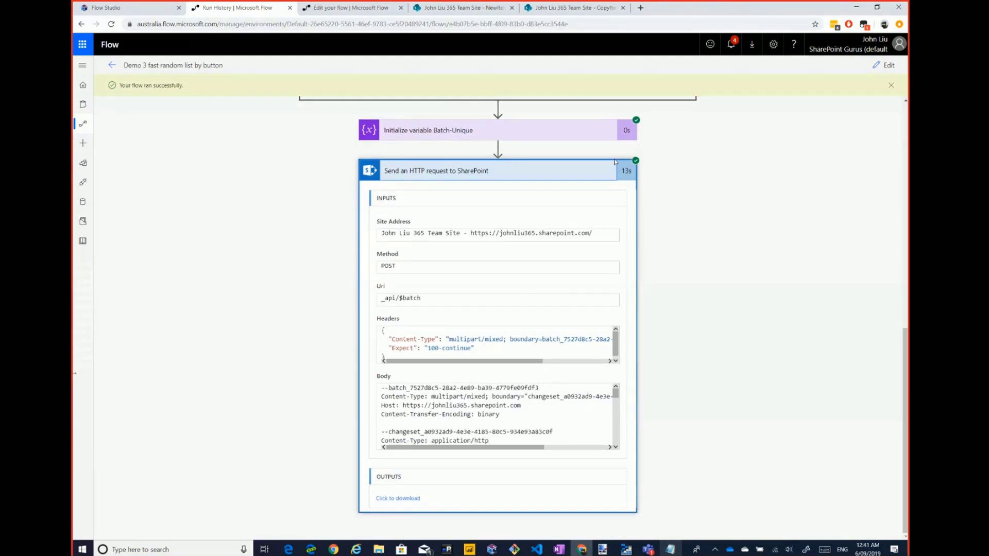
click(470, 8)
click(601, 11)
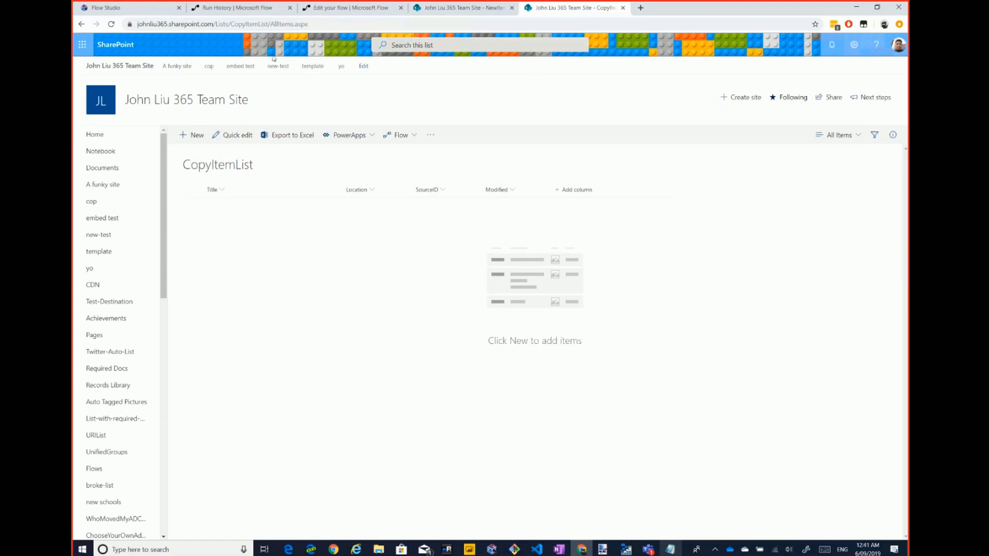
- Refresh CopyItemList and scroll through the 50 new items with SourceIDs 1–50
click(110, 24)
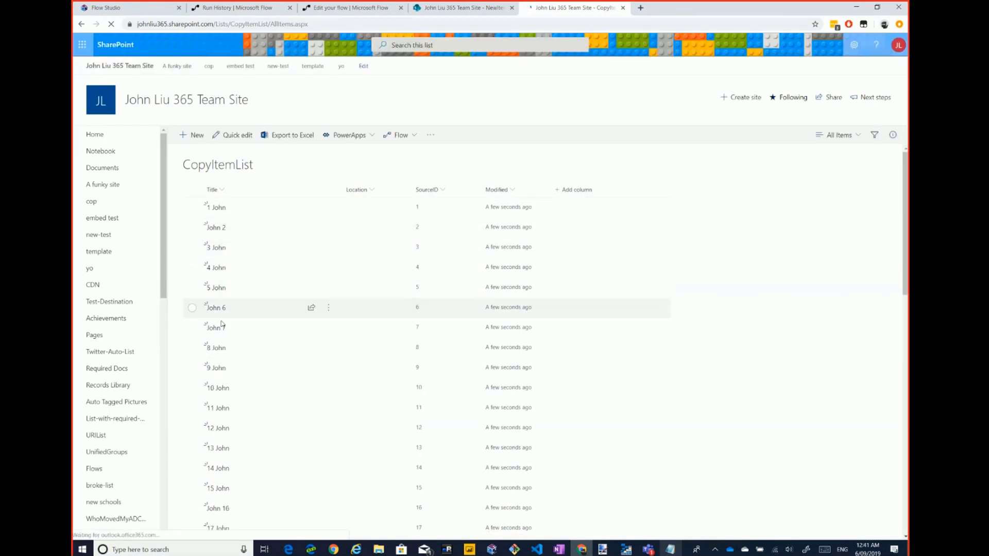
scroll(242, 399, down, 6)
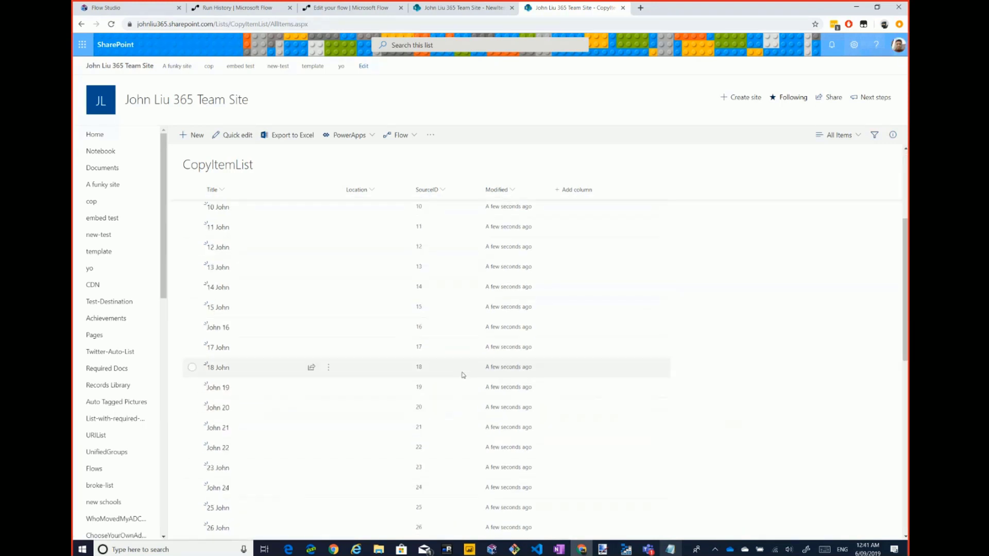
scroll(631, 477, down, 7)
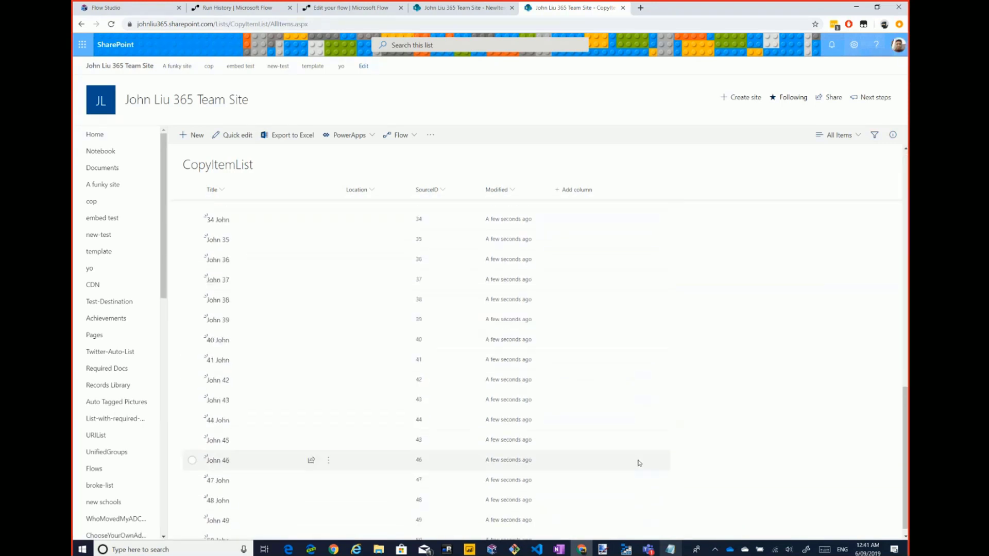
scroll(279, 513, up, 8)
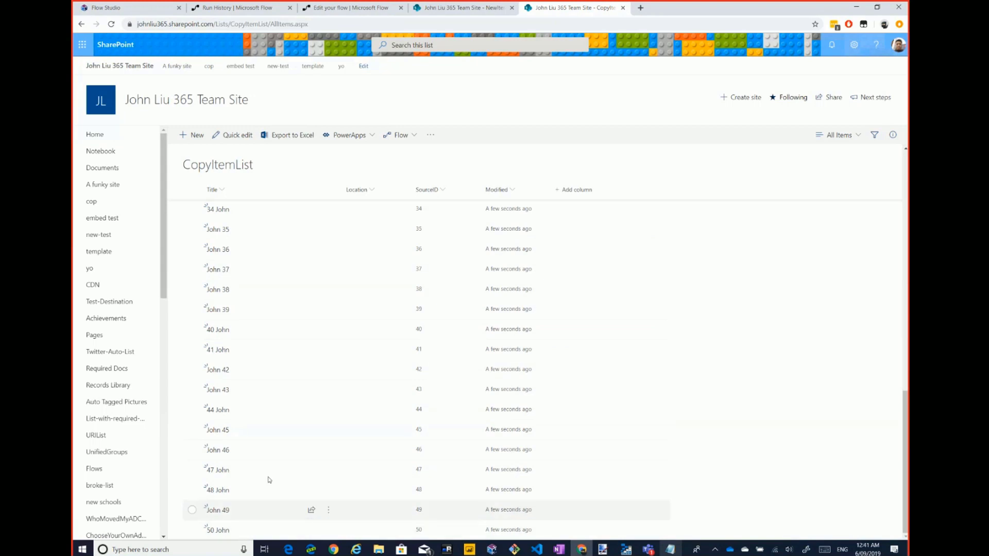
scroll(339, 356, up, 3)
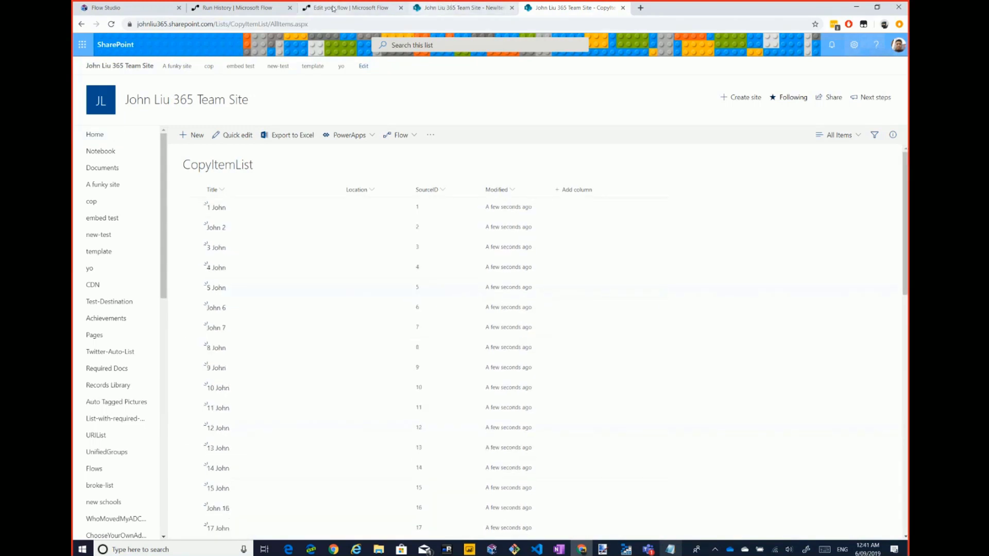
click(333, 8)
- Leave the run history and check the NewItemList and CopyItemList tabs before reopening the fast sync flow editor
click(239, 9)
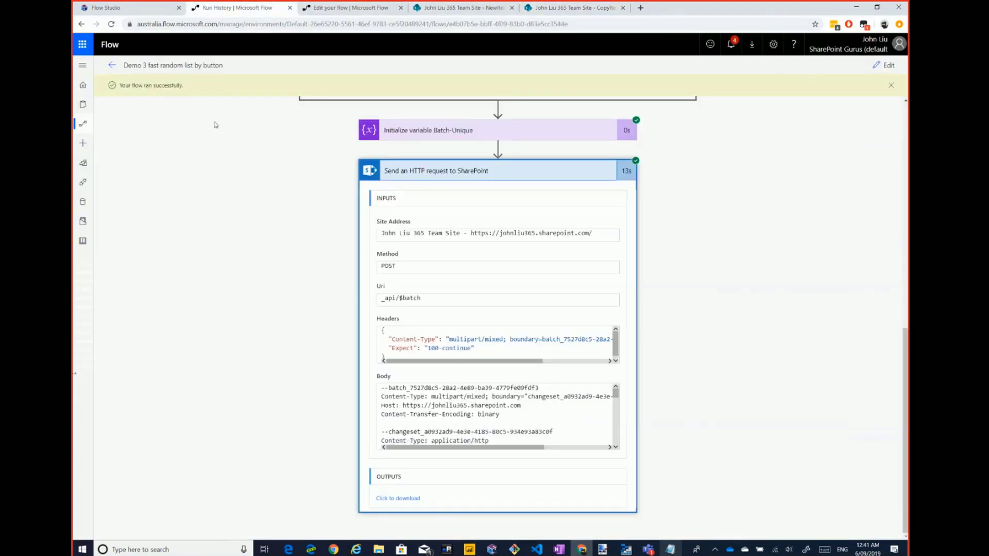
click(112, 65)
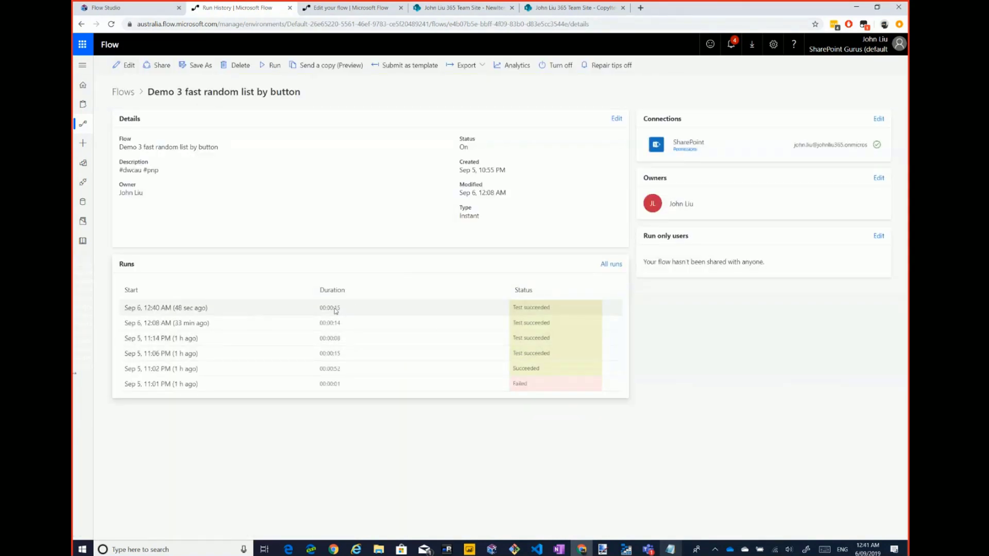
click(358, 10)
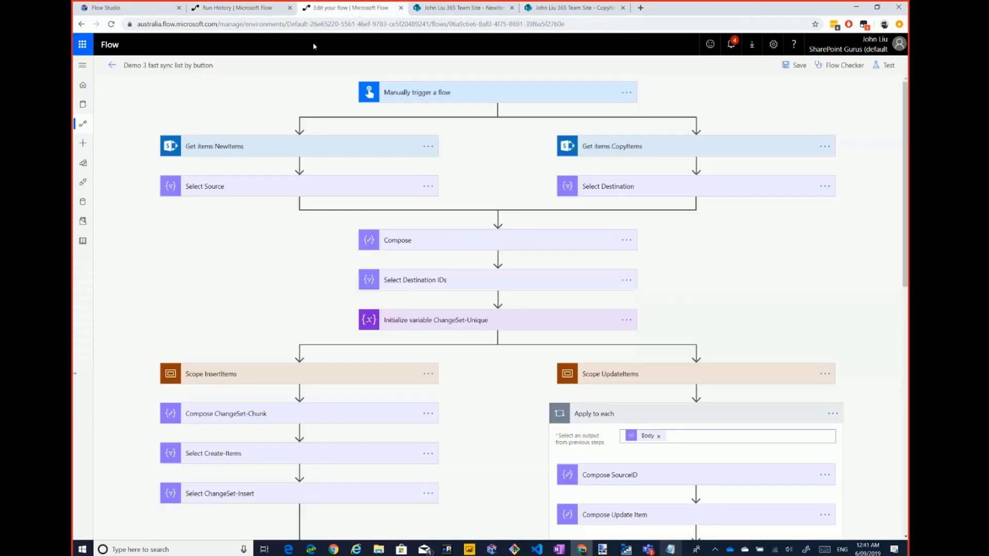
click(475, 9)
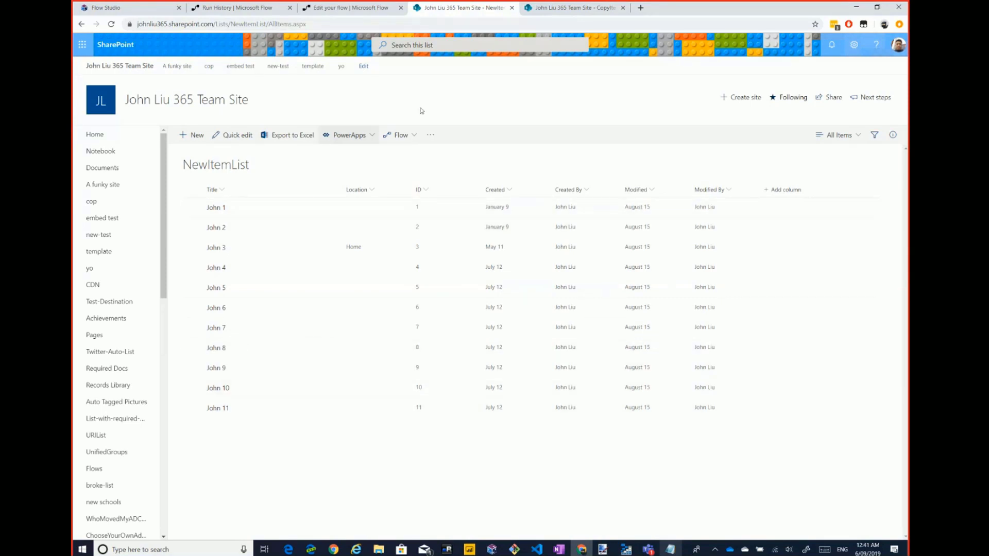
click(551, 10)
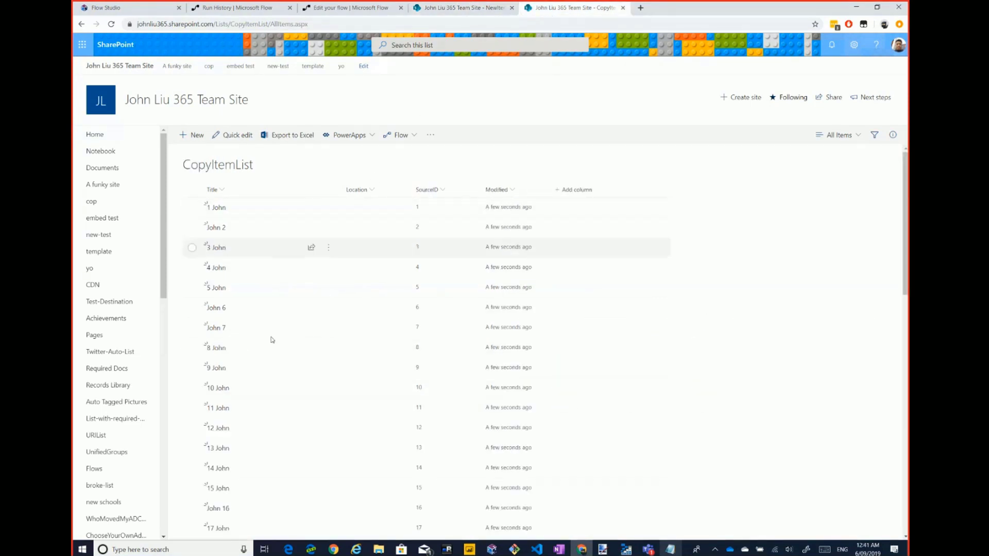
click(372, 12)
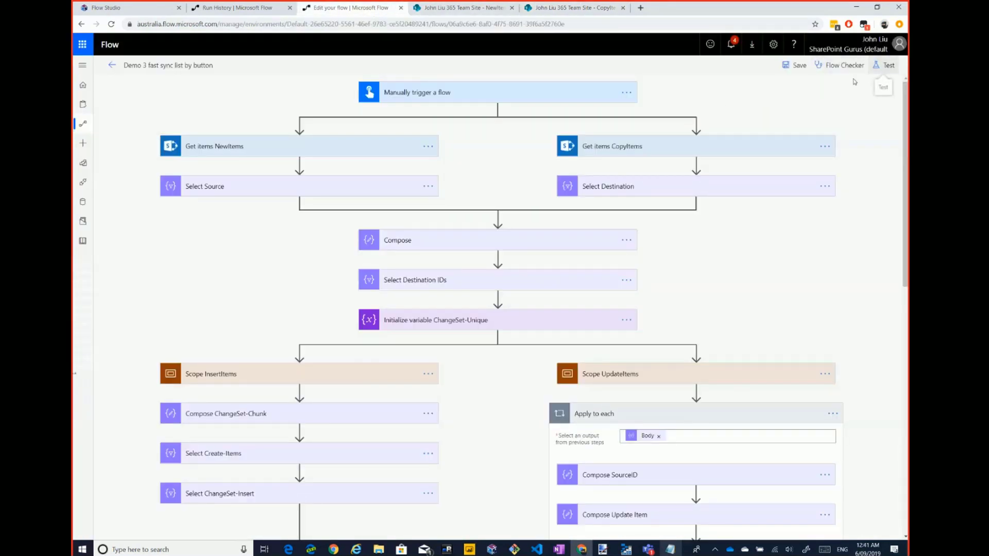
- Save and test-run the fast sync flow with a manually performed trigger
click(884, 65)
click(812, 87)
click(785, 124)
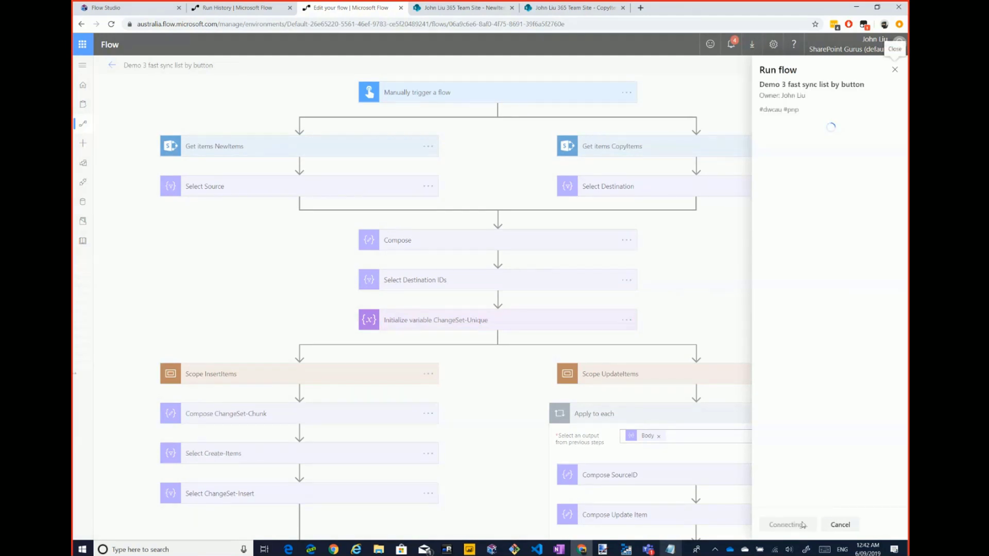
click(795, 524)
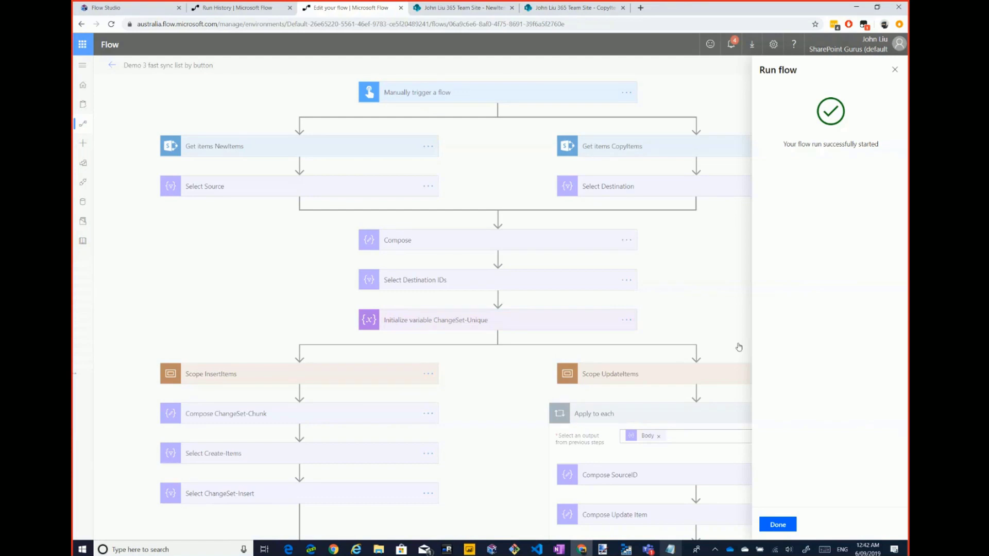
click(778, 525)
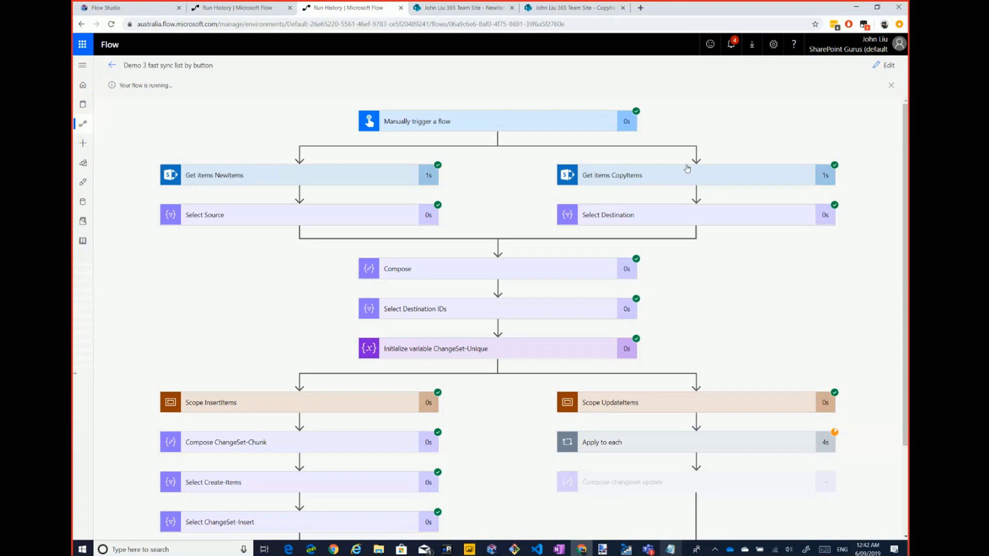
- Check the HTTP request step's inputs in the run, then go to the CopyItemList tab
scroll(771, 274, down, 2)
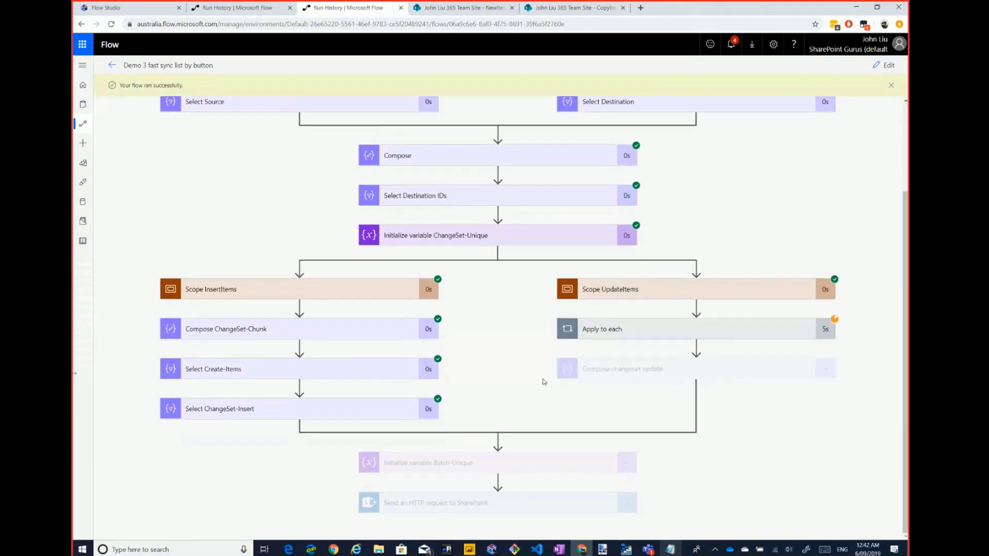
click(531, 505)
scroll(577, 370, down, 3)
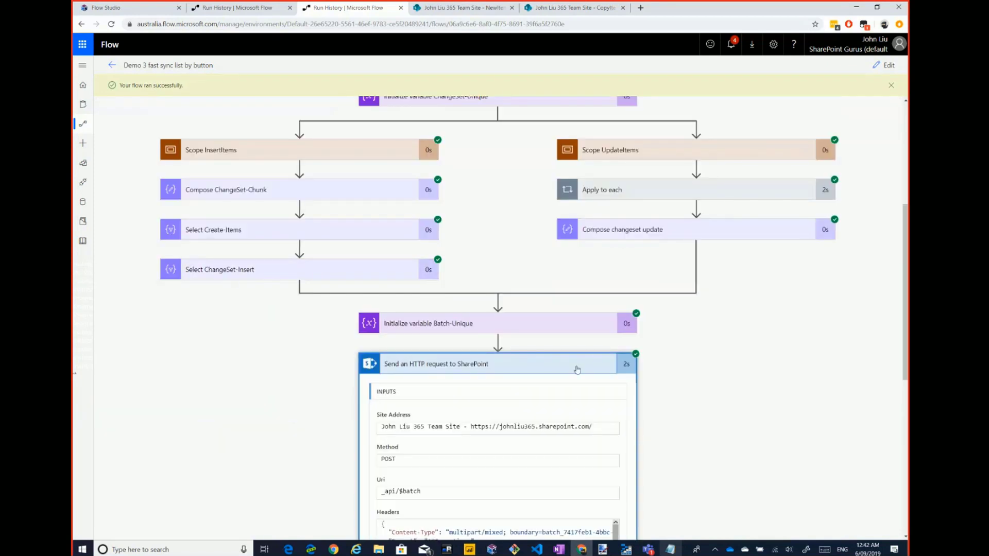
click(547, 366)
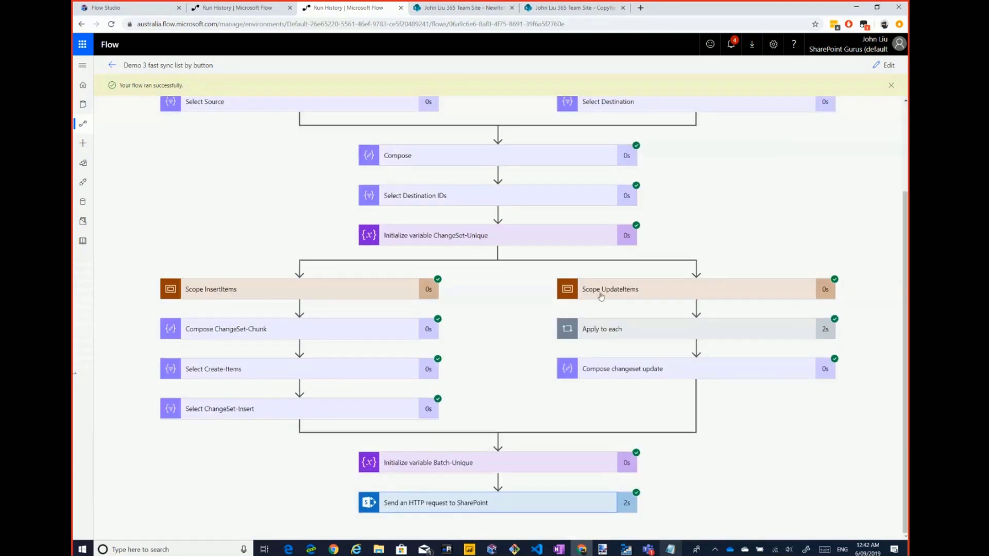
click(459, 8)
click(572, 8)
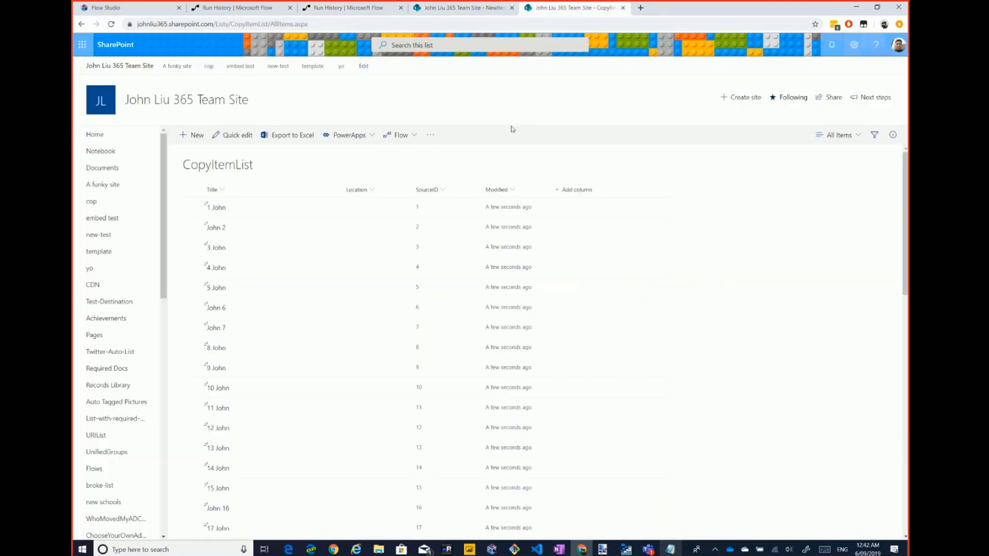
- Refresh CopyItemList and tick the John 1, John 3, John 4 and John 5 items
click(111, 24)
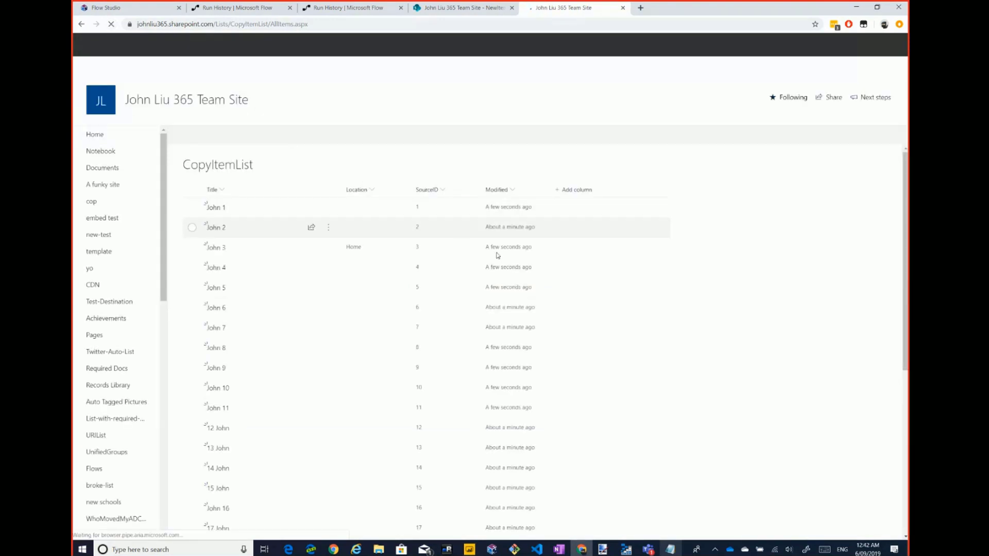
click(558, 256)
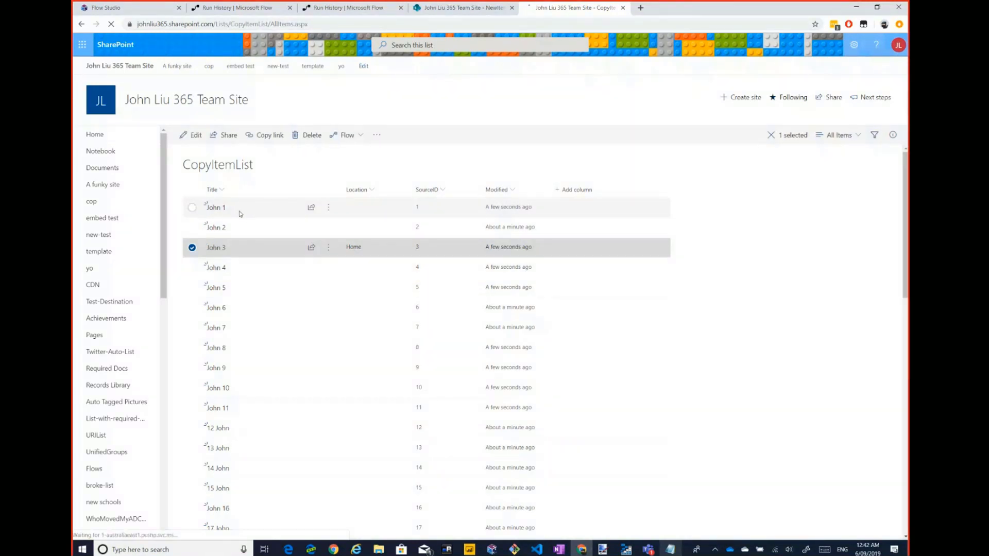
click(254, 230)
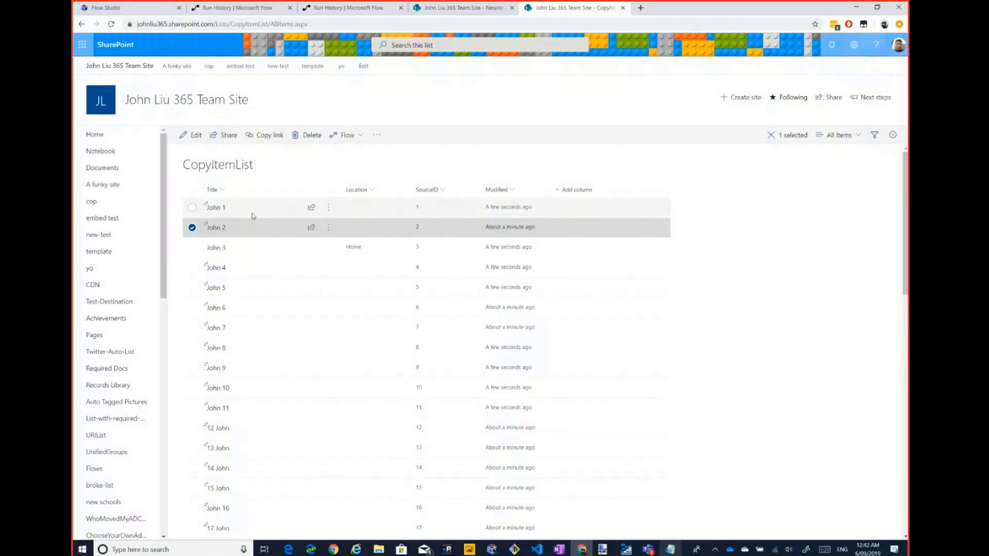
click(253, 215)
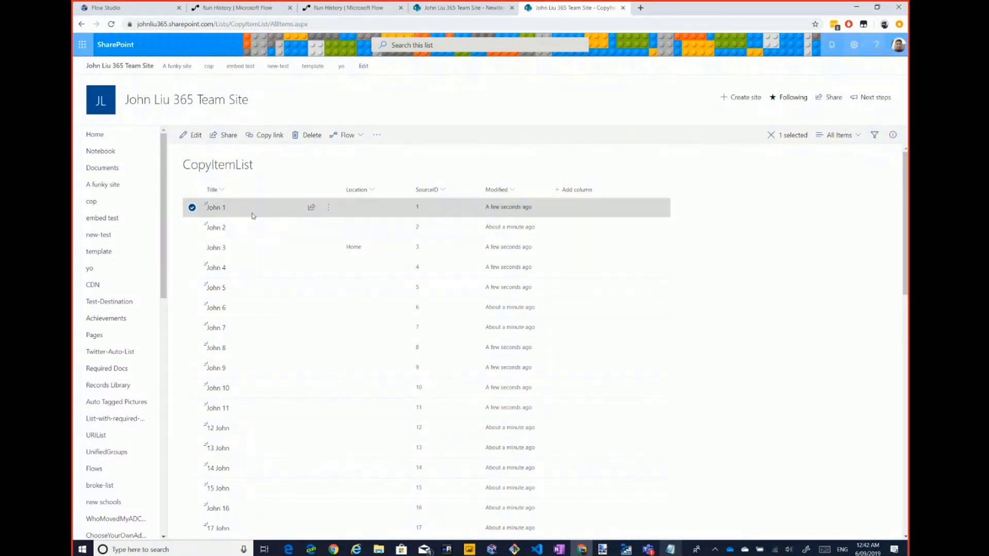
click(192, 248)
click(193, 268)
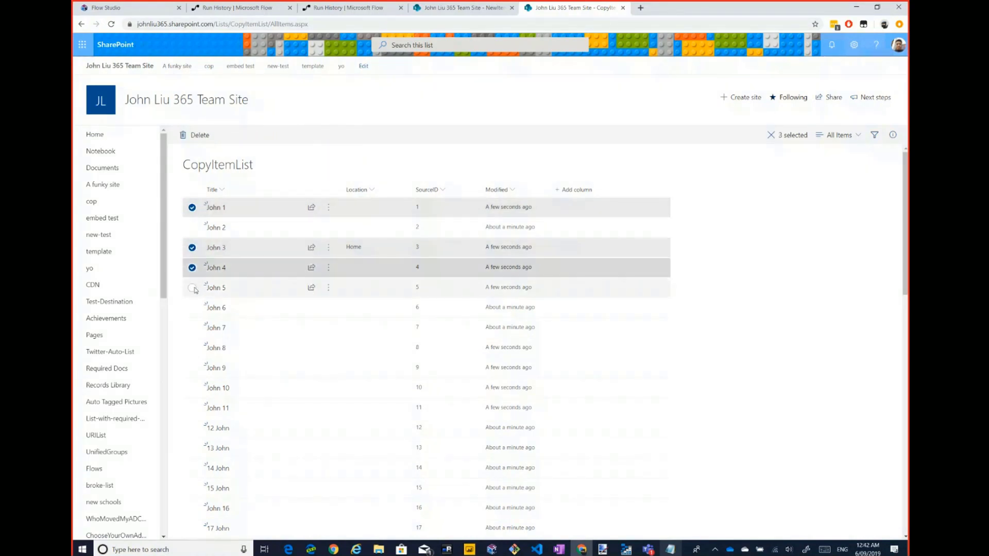
click(192, 287)
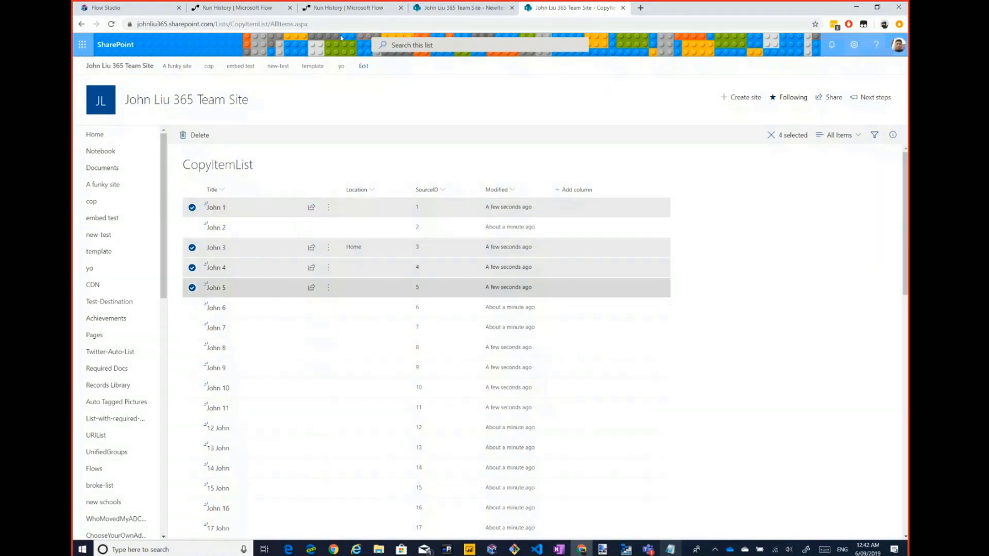
click(345, 8)
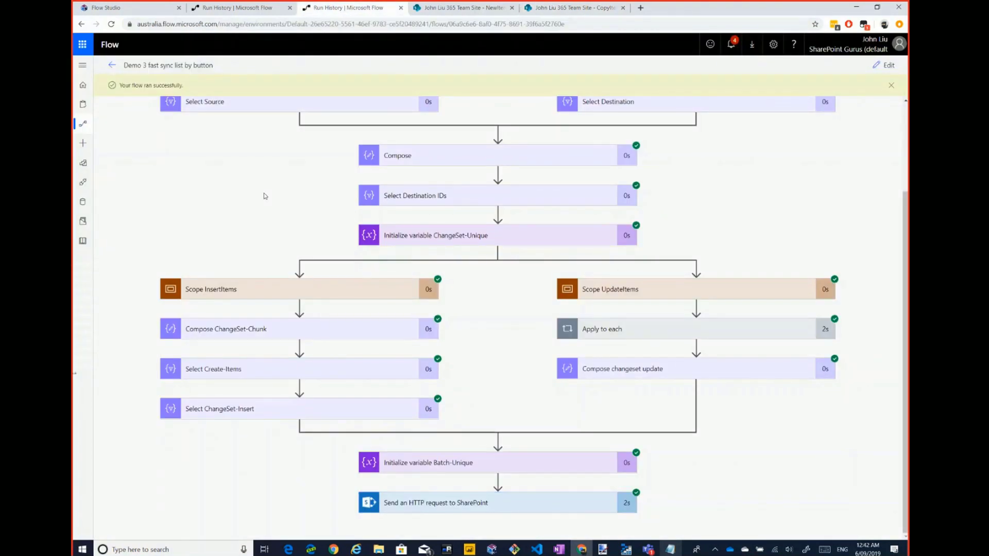
- Expand the HTTP request's run details and copy its entire batch Body into Notepad
click(438, 505)
scroll(293, 469, down, 7)
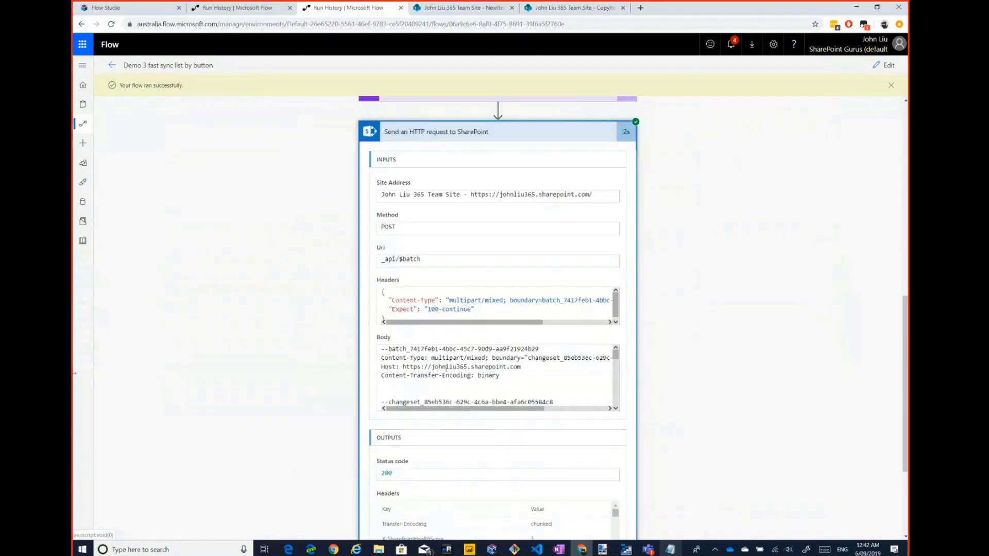
click(446, 367)
key(ctrl+a)
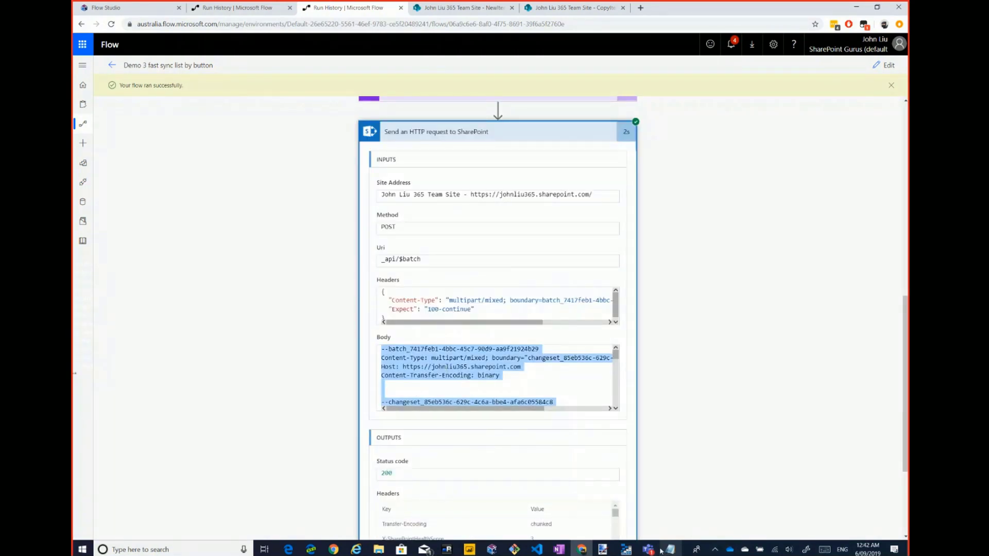
key(alt+Tab)
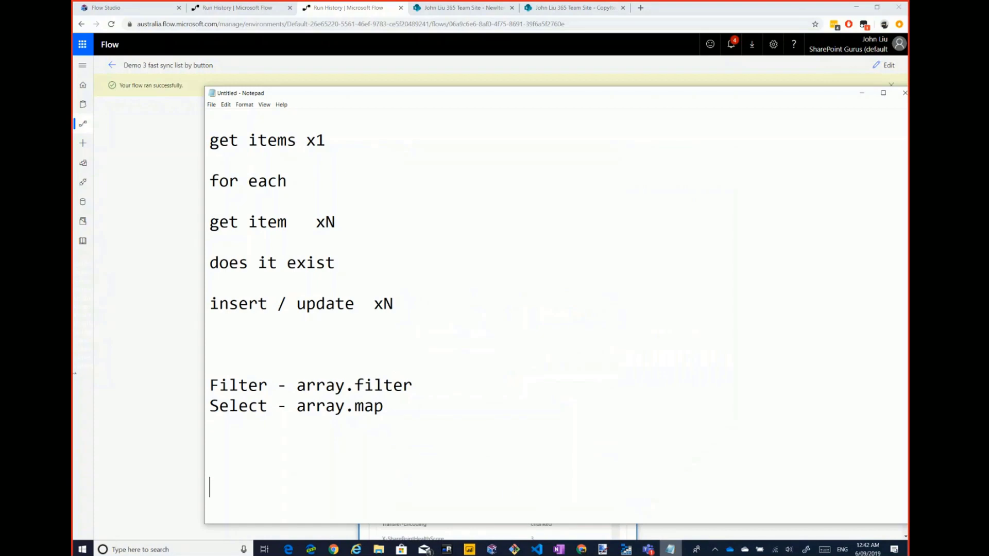
- Paste the copied batch request text into Notepad below the Filter/Select notes
key(ctrl+v)
scroll(448, 425, down, 1)
scroll(449, 425, up, 20)
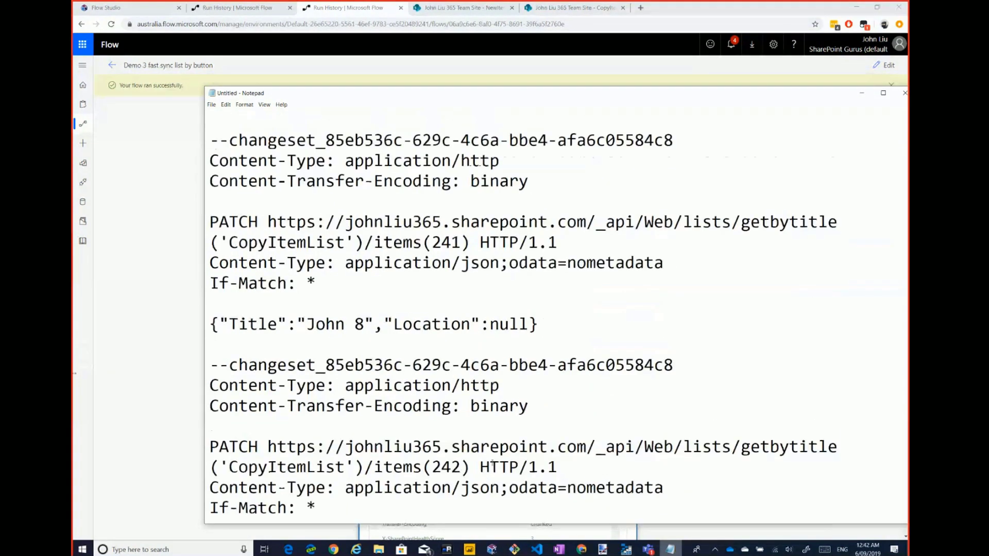
scroll(448, 425, up, 20)
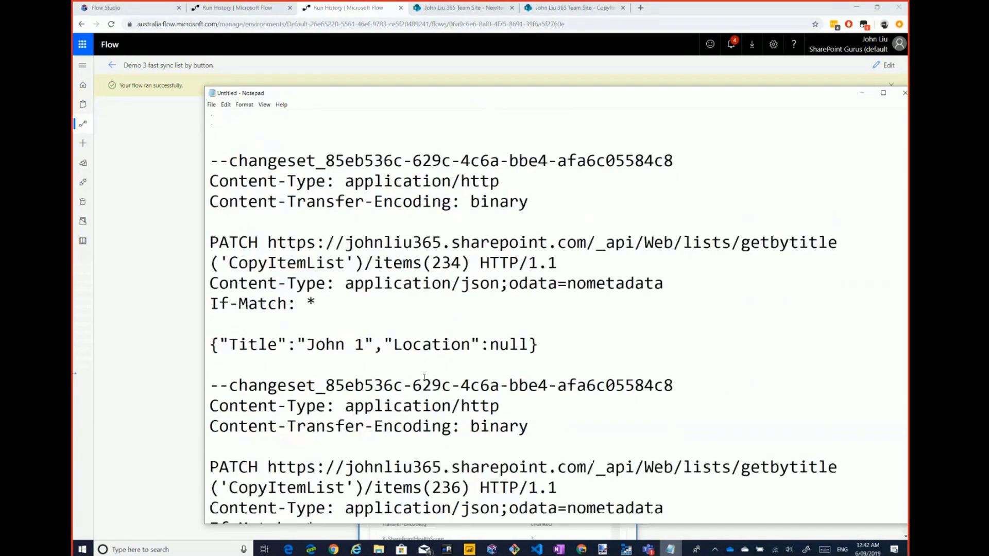
scroll(448, 425, down, 4)
click(210, 201)
key(shift+Down)
key(shift+Down)
key(shift+Down)
key(shift+Down)
key(shift+Down)
key(shift+Down)
key(shift+Down)
key(shift+Down)
key(shift+Down)
key(shift+Down)
key(shift+Down)
key(shift+Down)
key(shift+Down)
key(shift+Down)
key(shift+Down)
key(shift+Down)
key(shift+Down)
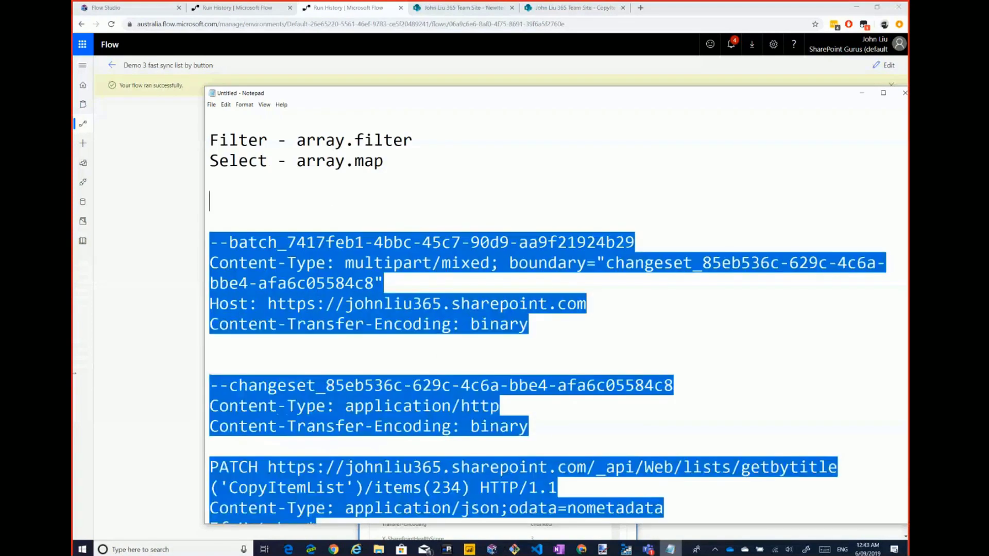
click(411, 193)
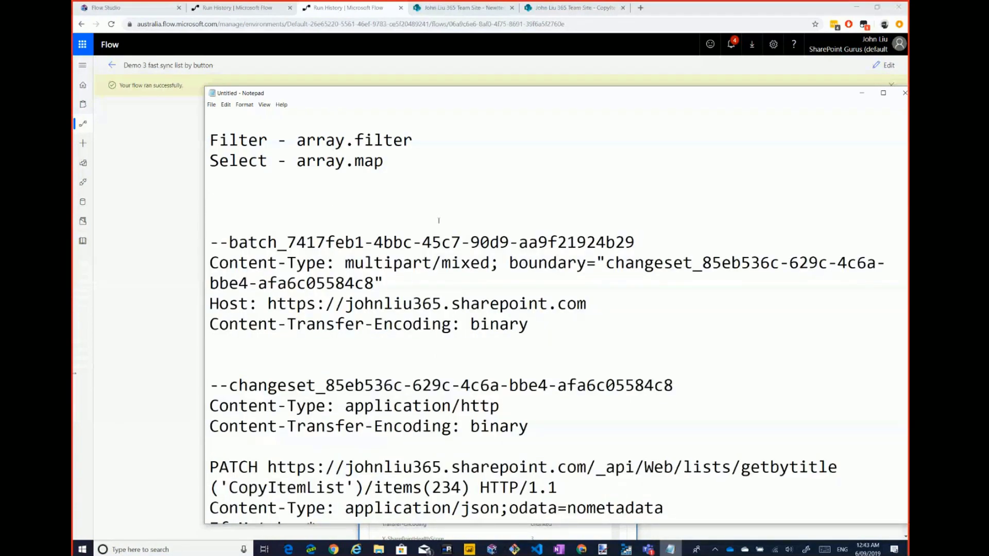
scroll(439, 220, up, 1)
- Add note lines 'guid()' and 'json() -- JSON.stringify' above the pasted batch body
key(Return)
key(Return)
key(Up)
text(guid())
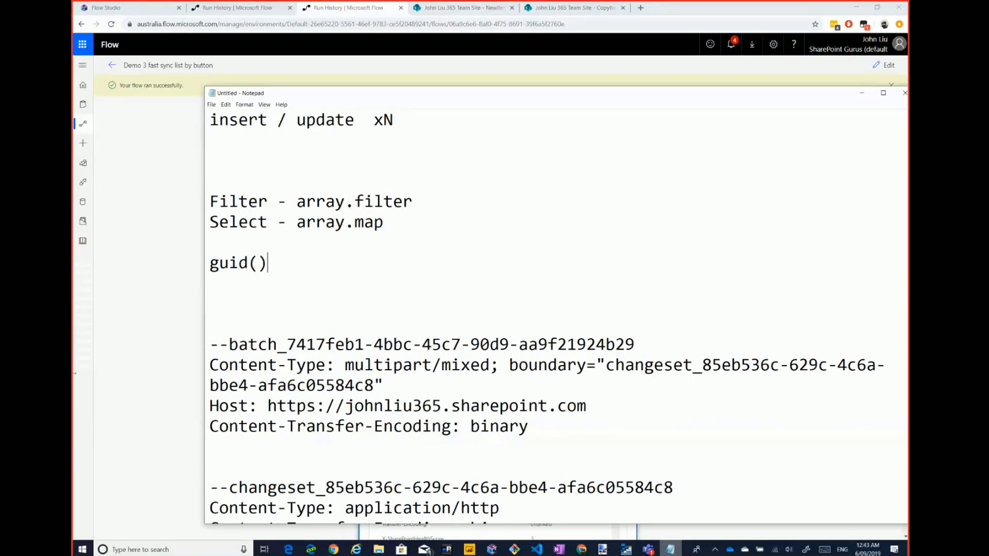
drag(289, 345, 671, 344)
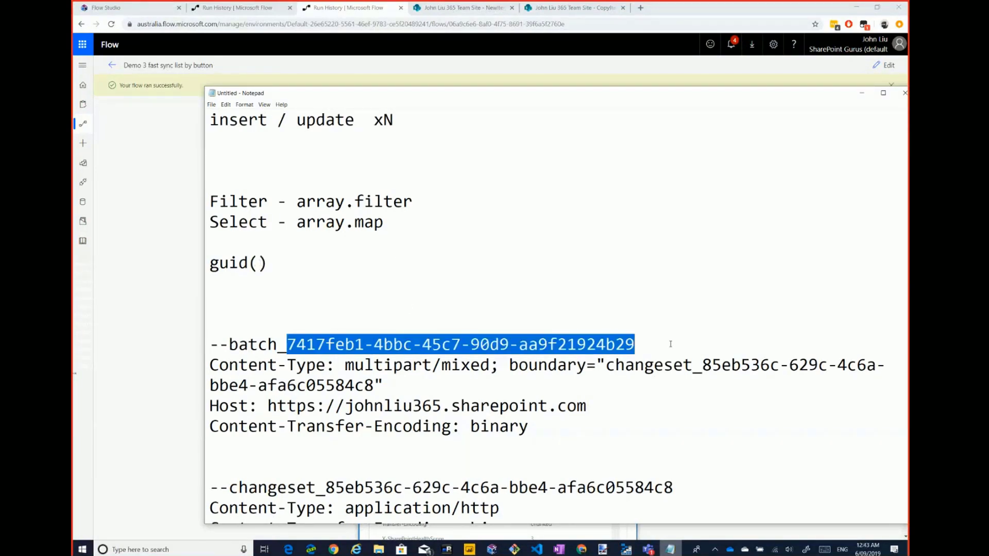
click(310, 275)
text(json())
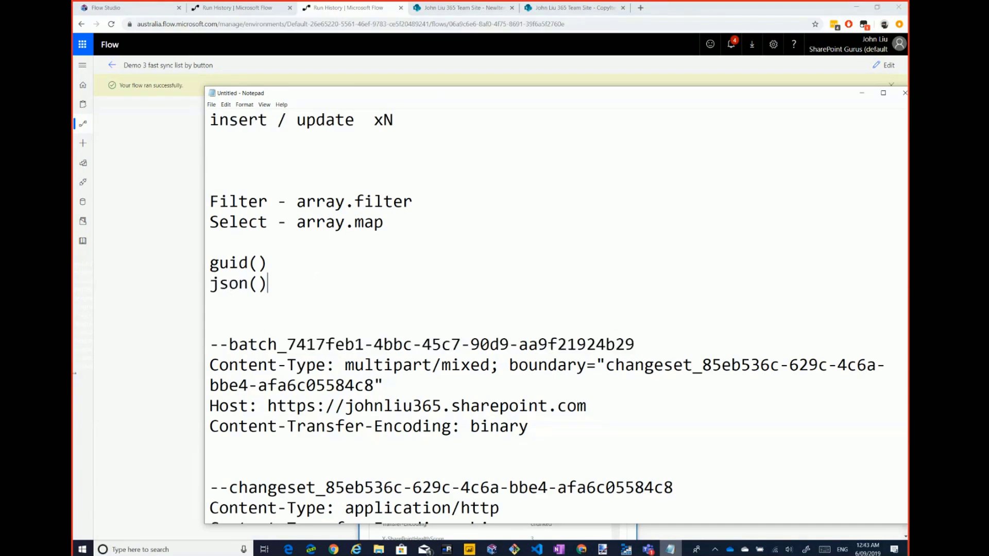
scroll(277, 283, down, 2)
scroll(277, 284, up, 2)
text(-- JSON.stringify)
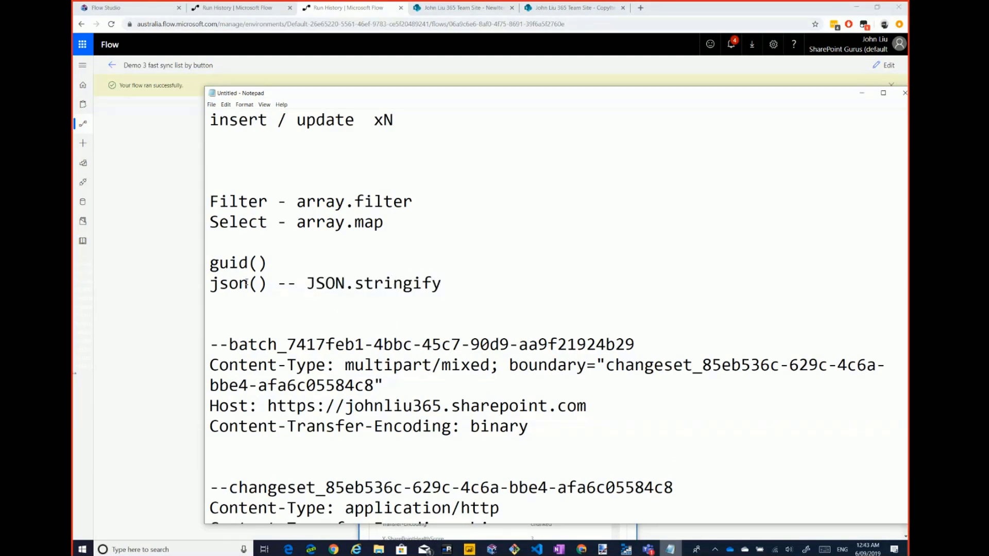
- Select the John 1 JSON payload line in the batch body
scroll(234, 257, down, 1)
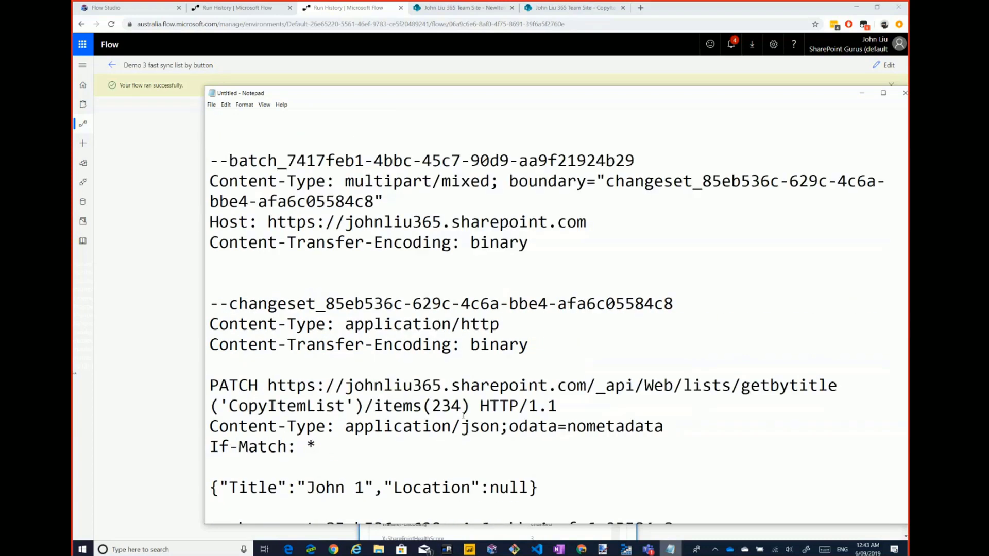
scroll(496, 437, down, 1)
click(215, 437)
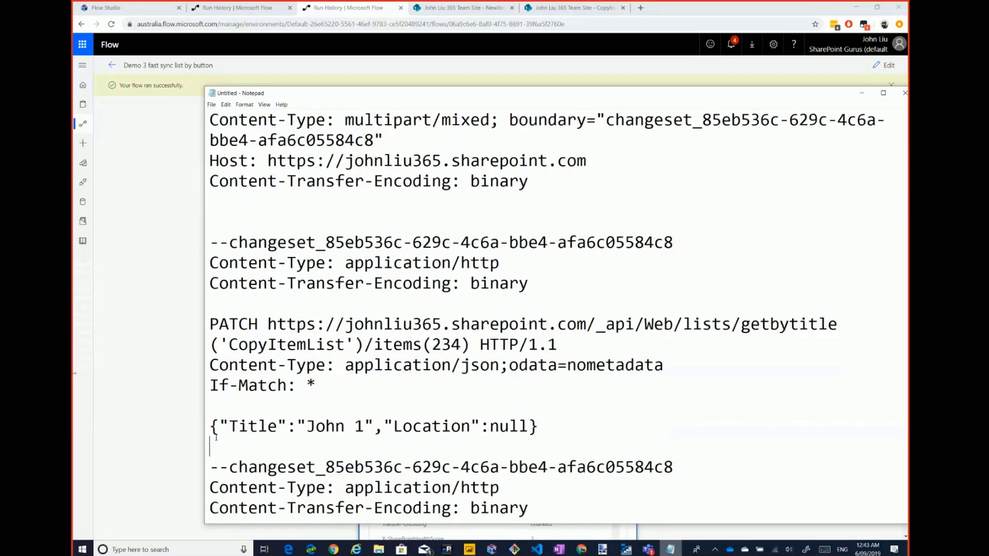
key(shift+Up)
scroll(382, 362, down, 3)
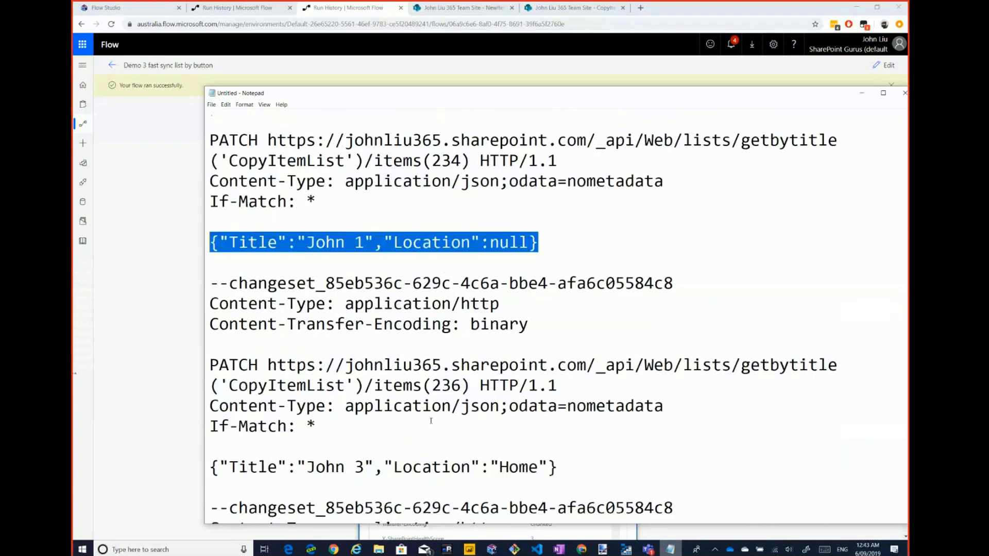
scroll(382, 362, up, 8)
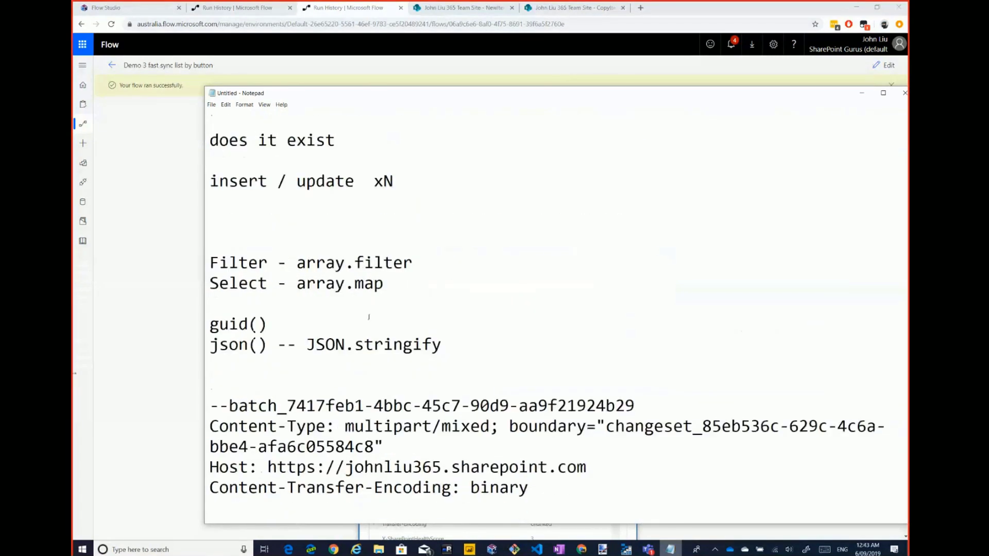
- Return to the flow run and collapse the Send an HTTP request to SharePoint step's details
click(193, 326)
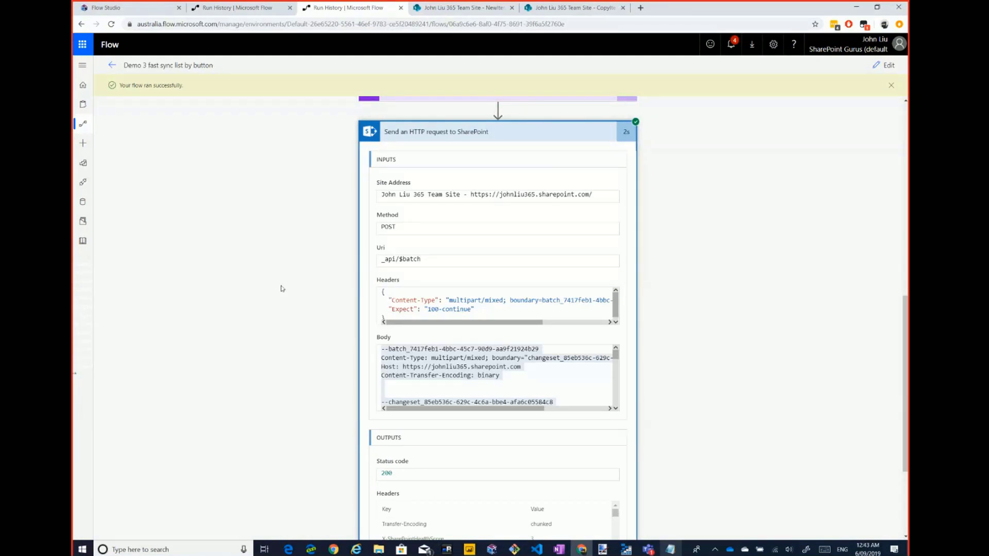
click(426, 139)
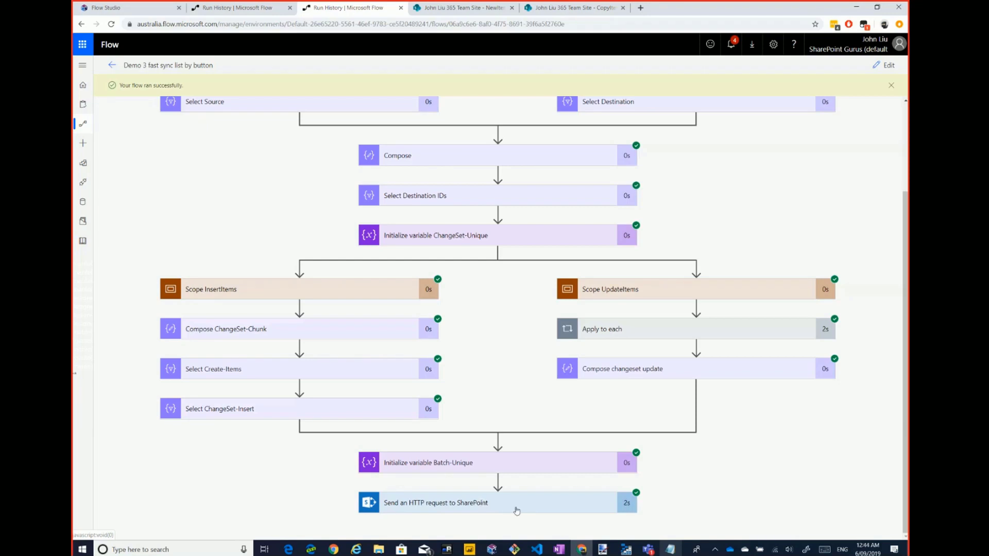
- Review the run diagram, then go back to the Demo 3 fast sync list by button details page
scroll(667, 506, up, 3)
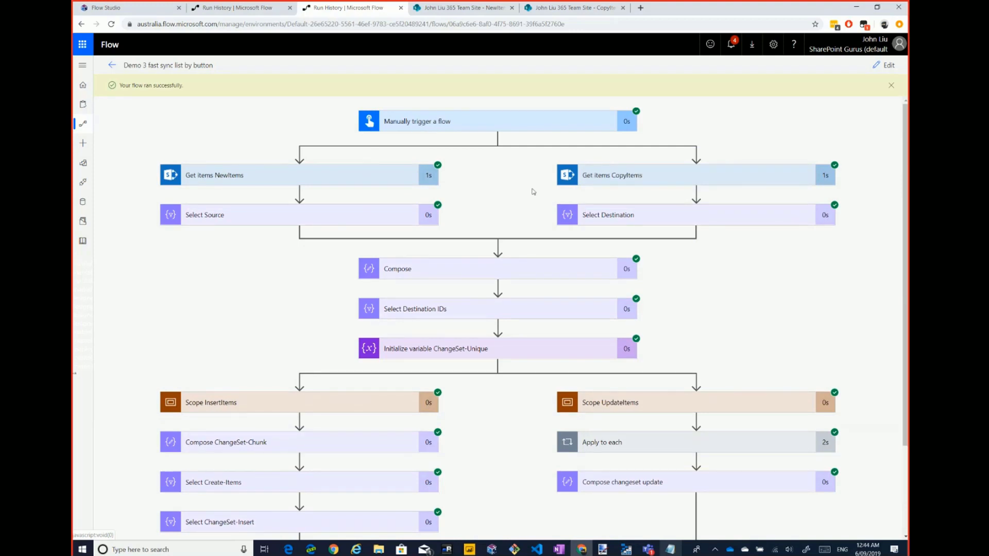
scroll(642, 276, down, 3)
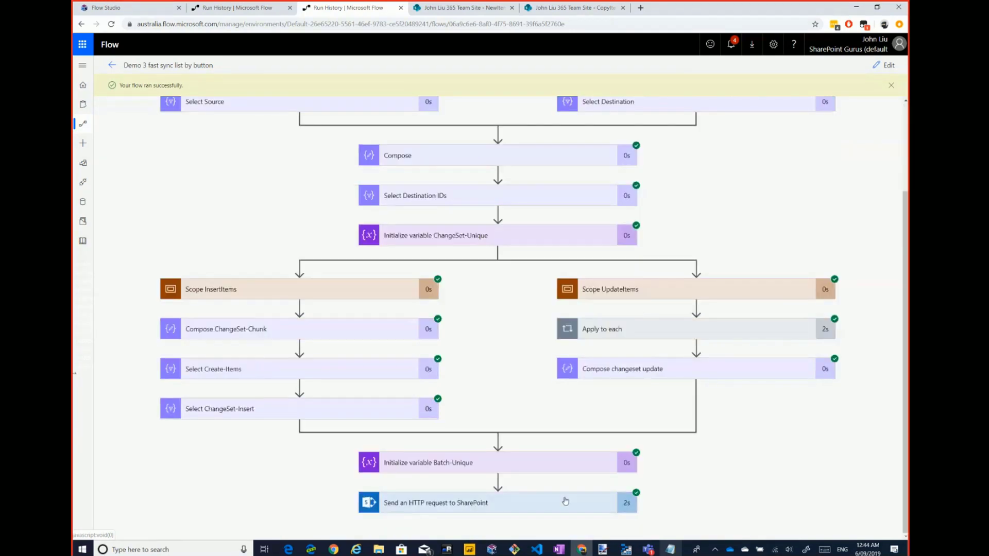
scroll(702, 480, up, 3)
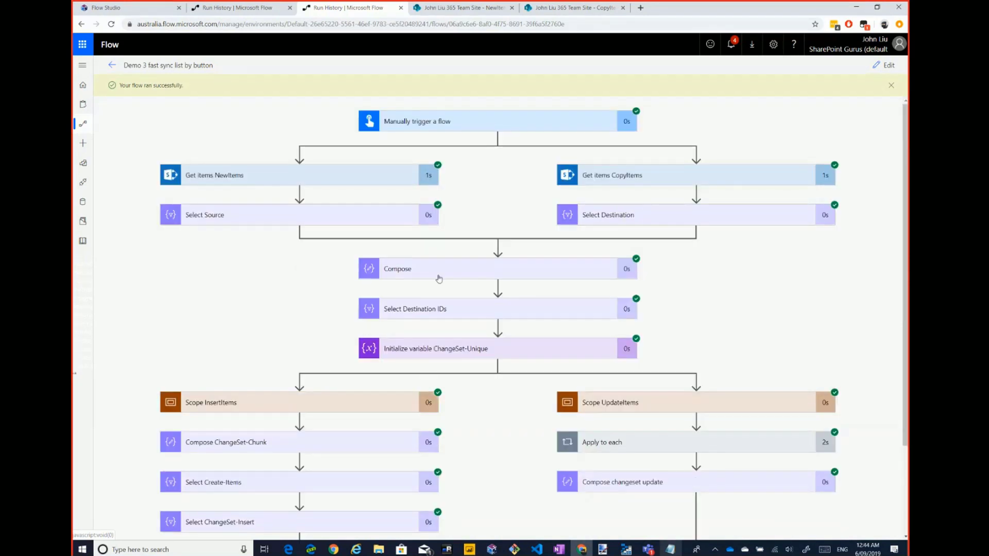
scroll(299, 258, down, 3)
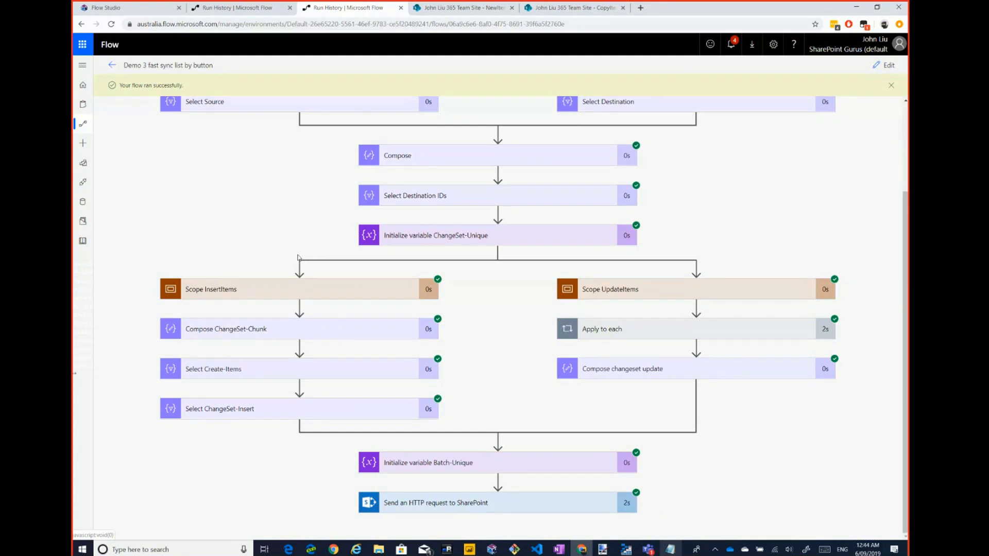
scroll(299, 258, up, 3)
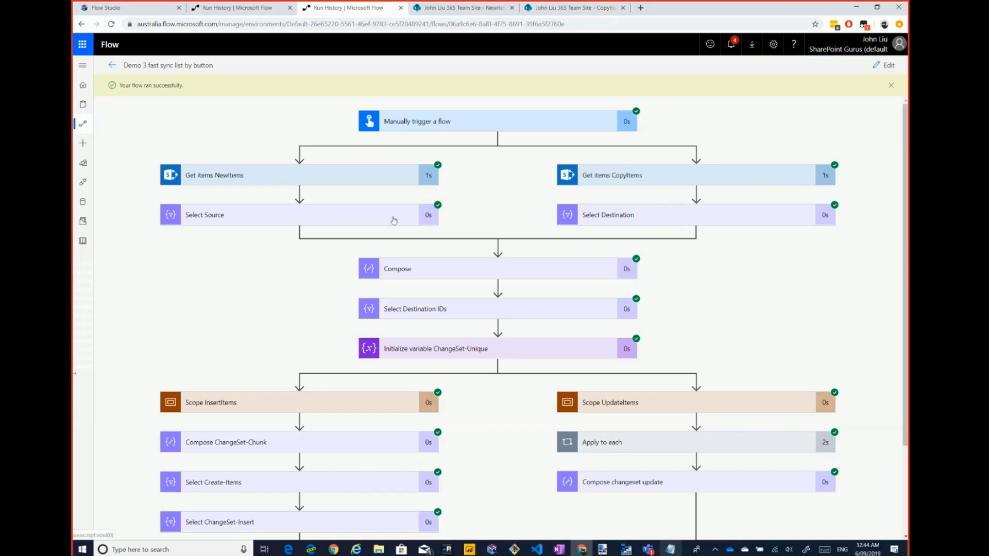
scroll(297, 309, down, 2)
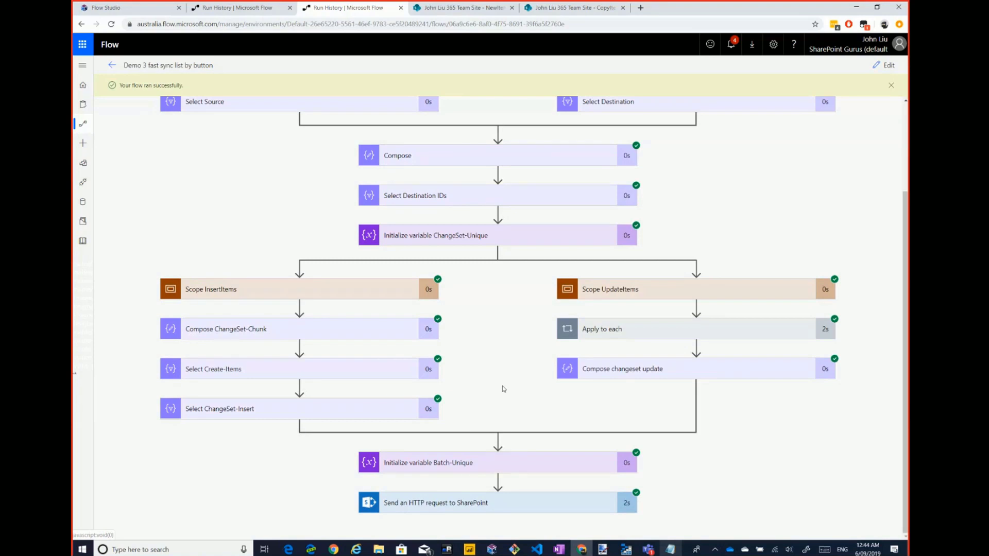
click(111, 67)
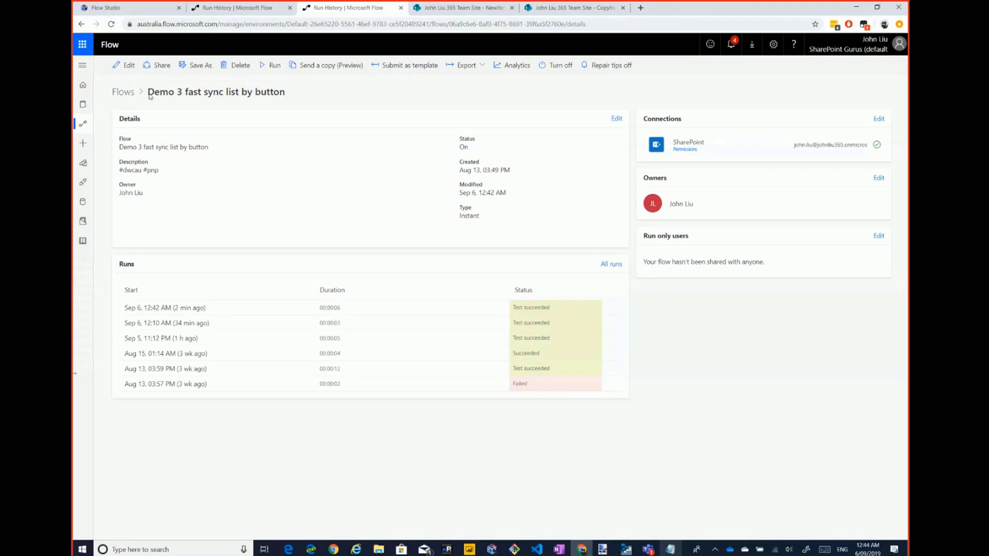
- Create a new automated flow from blank with the SharePoint 'When an item is created or modified' trigger
click(123, 93)
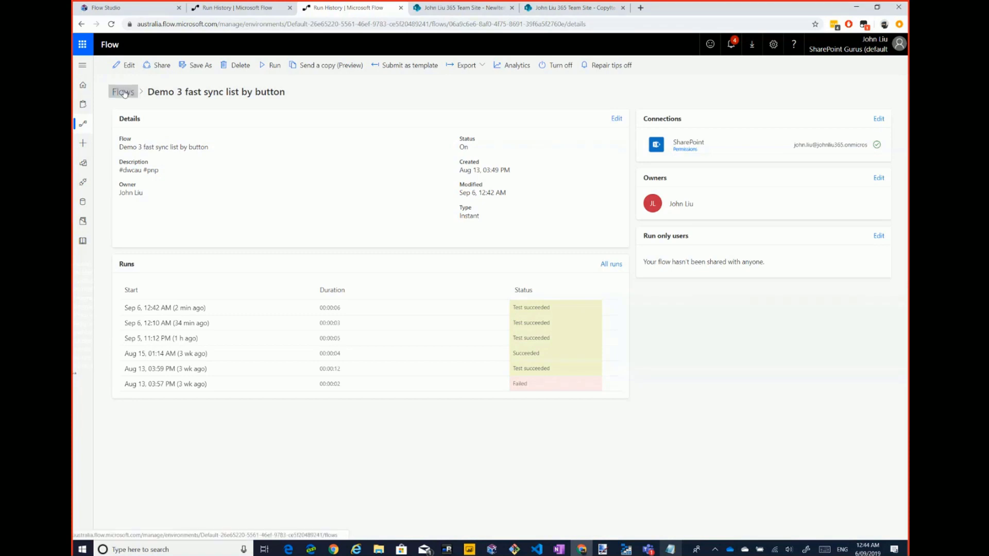
click(138, 66)
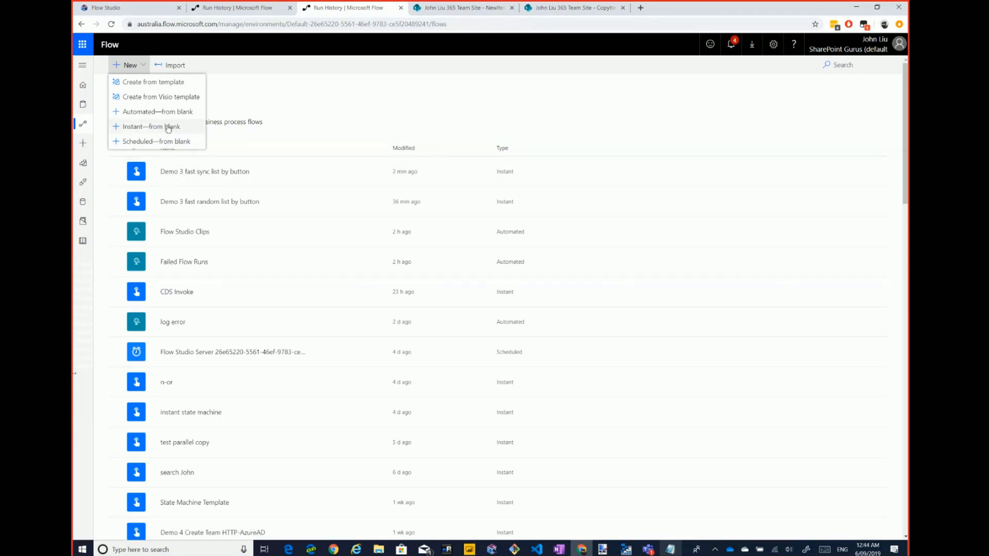
click(160, 112)
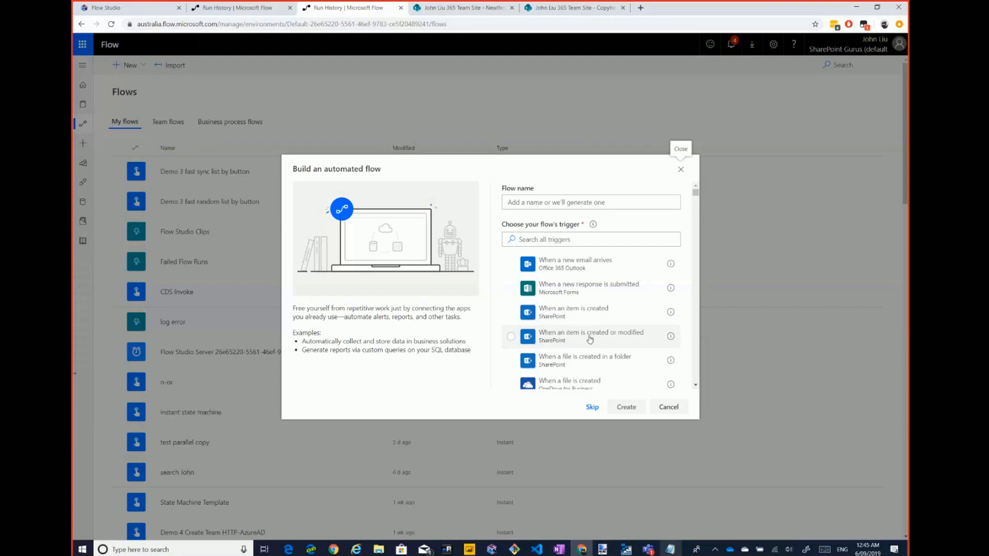
click(587, 341)
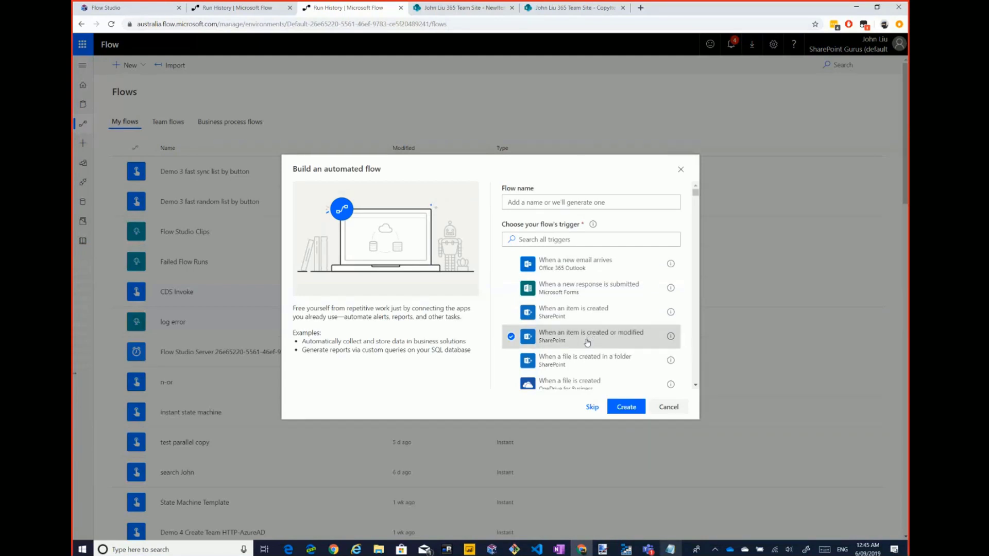
click(626, 407)
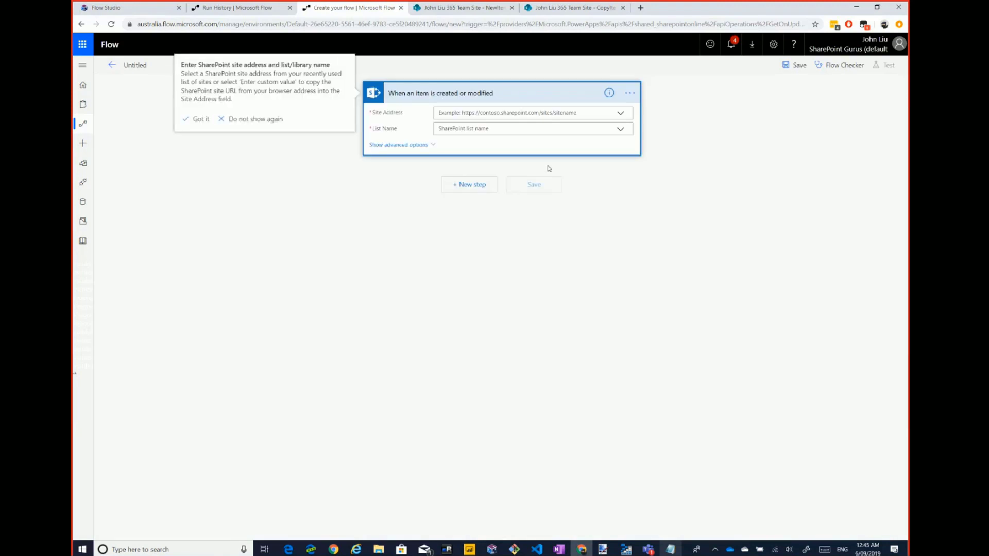
- Turn Split On off in the trigger's settings, then switch to the NewItemList list in SharePoint
click(630, 93)
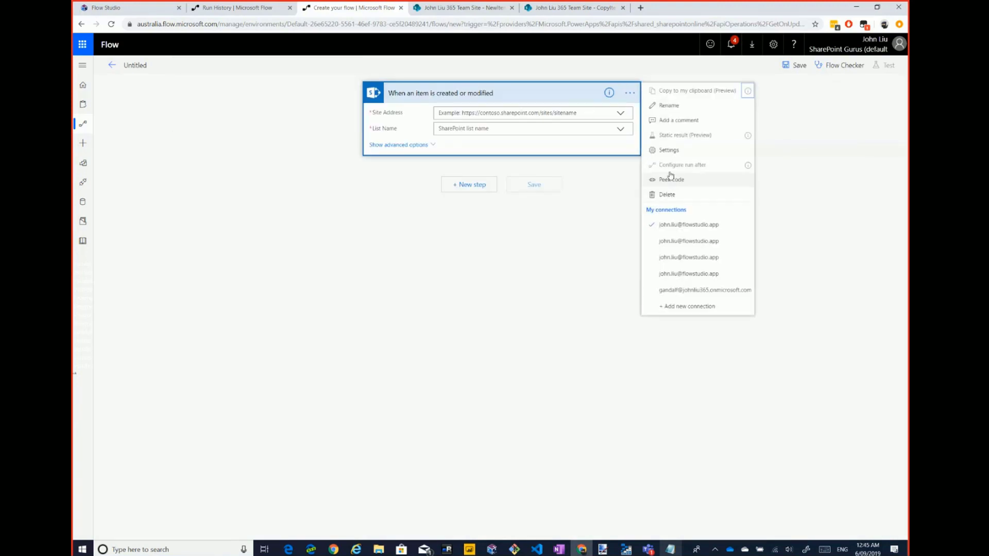
click(662, 150)
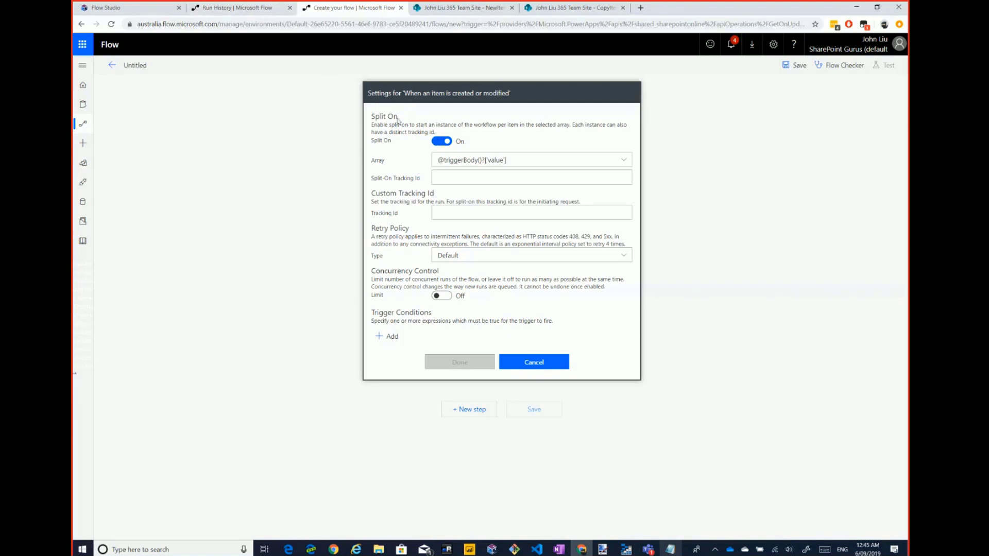
click(438, 143)
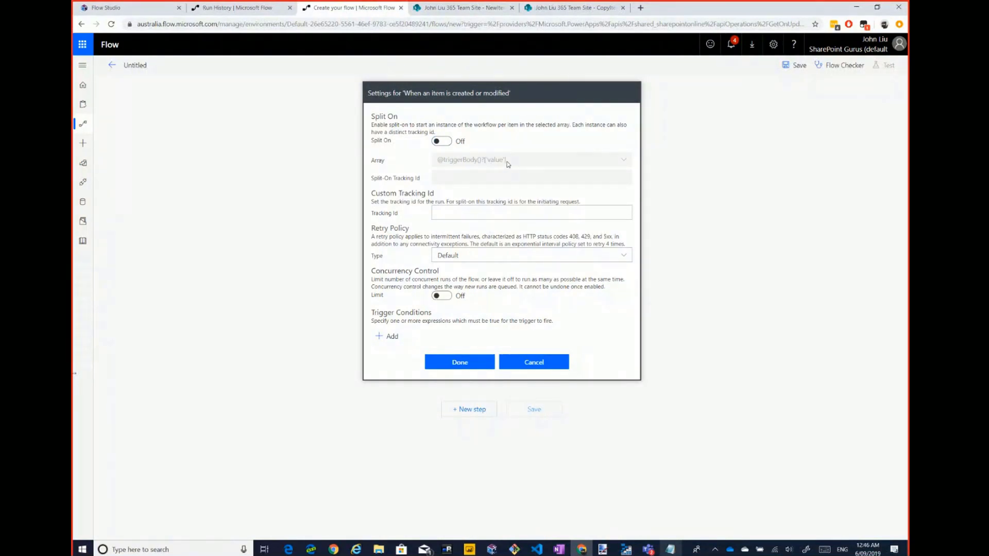
click(459, 362)
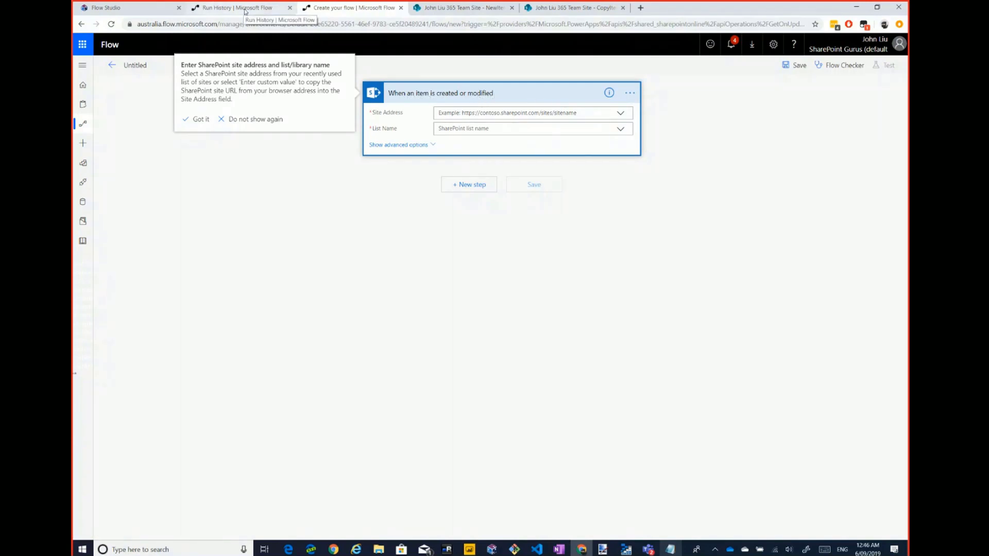
click(459, 7)
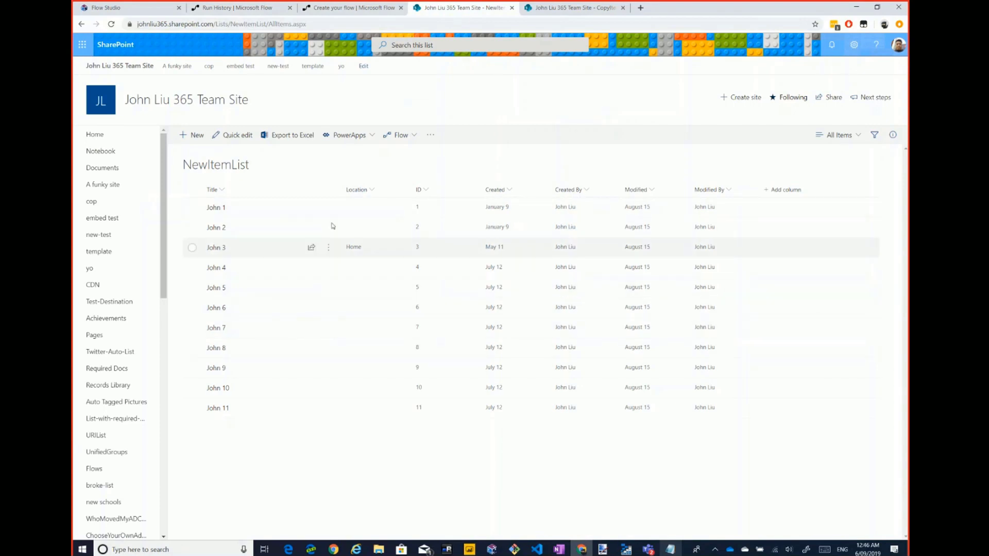
- Check the CopyItemList items, then show NewItemList in Quick edit grid mode
click(536, 13)
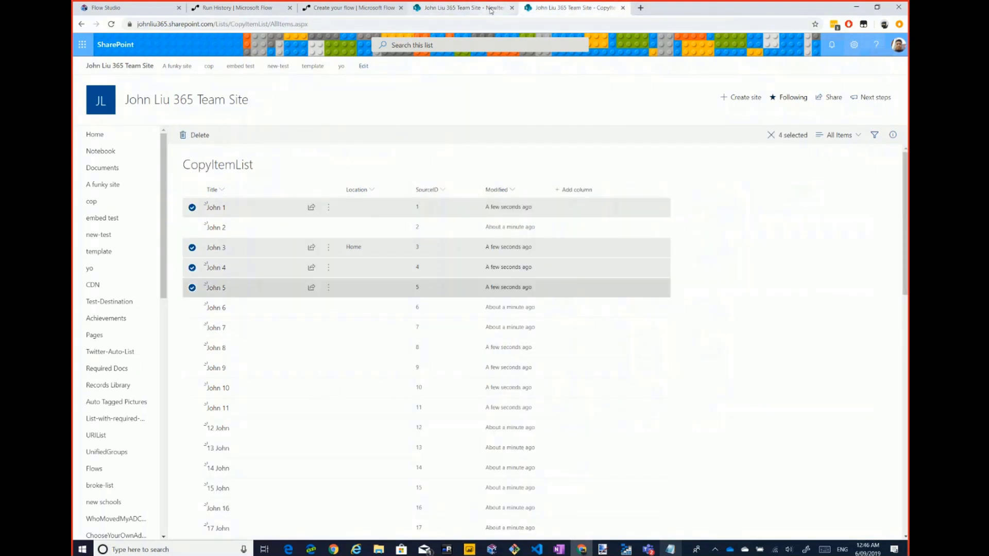
click(482, 10)
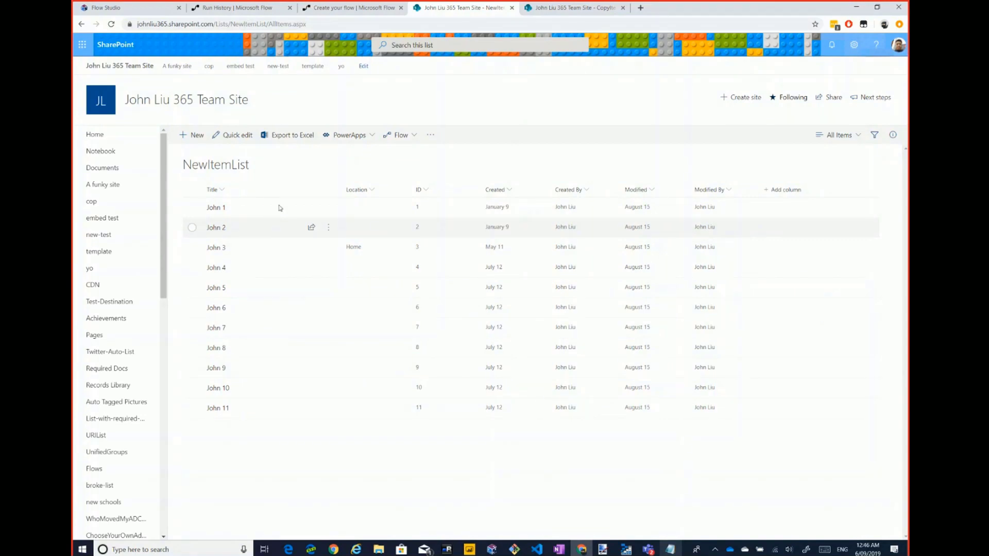
click(432, 138)
click(315, 171)
click(234, 135)
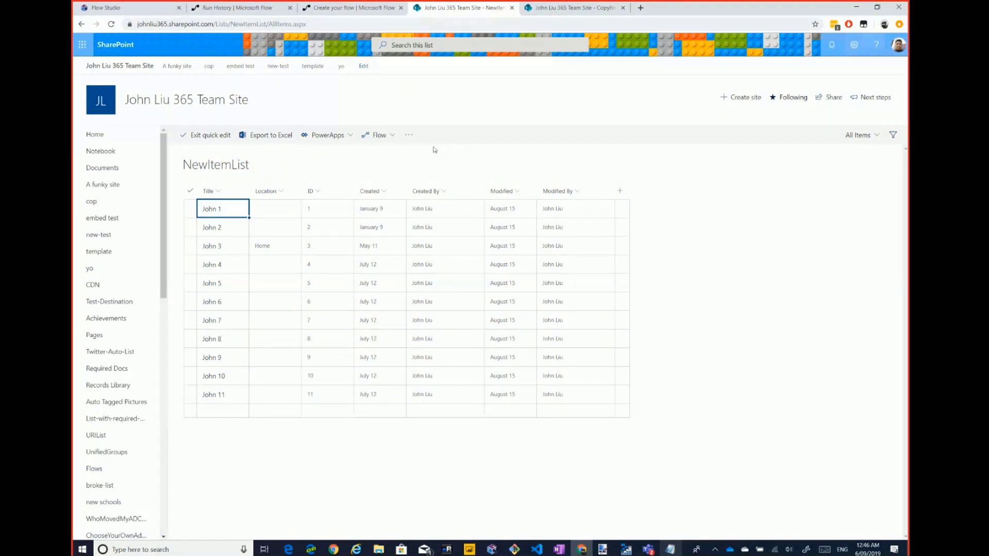
- Exit Quick edit on NewItemList and glance at the All Items view options
click(210, 136)
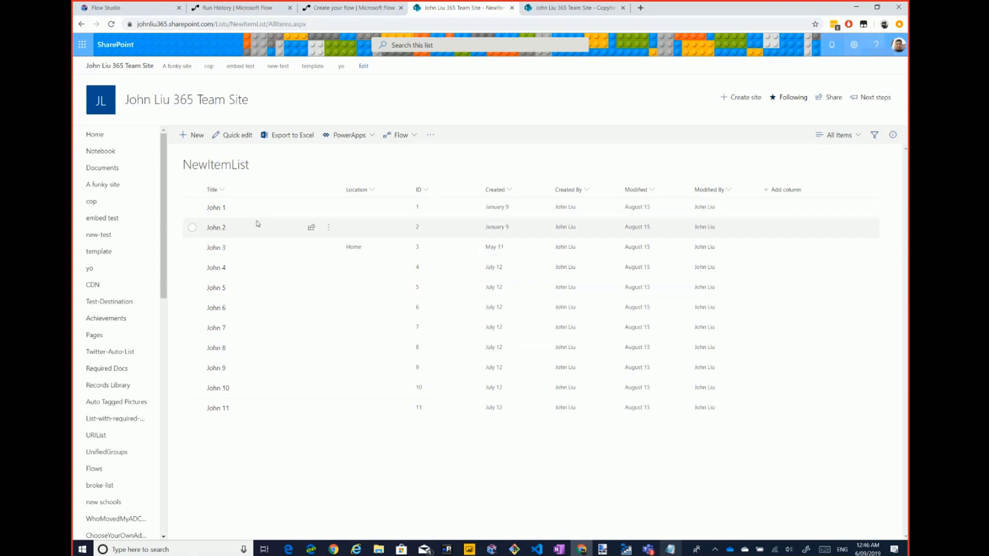
click(834, 137)
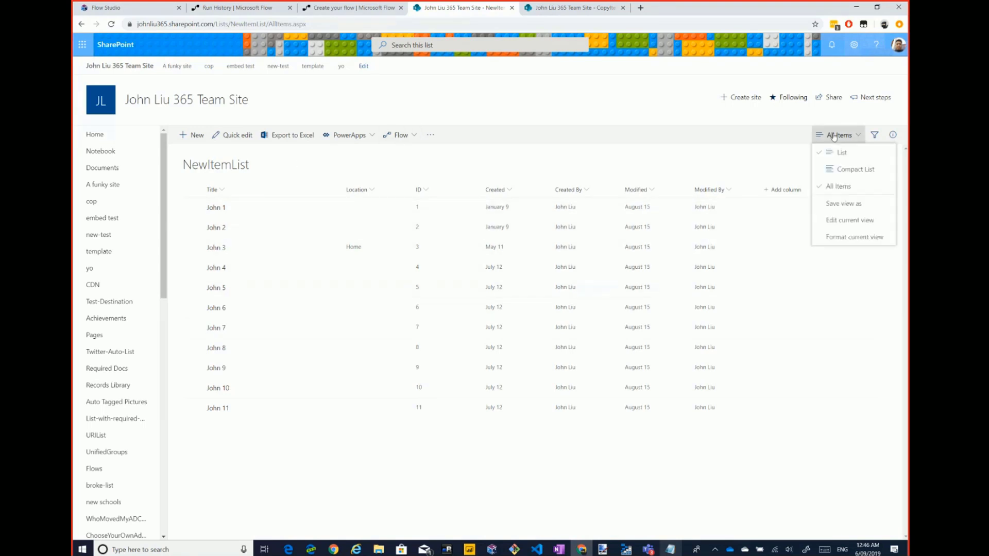
click(768, 166)
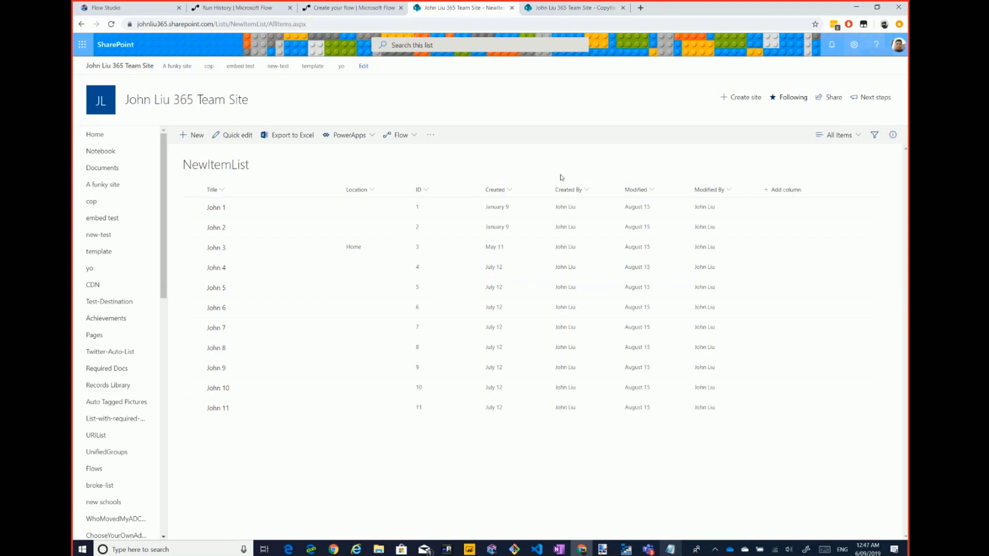
- Open the Microsoft Flow Online Conference 2019 Eventbrite page and its full session schedule
key(alt+Tab)
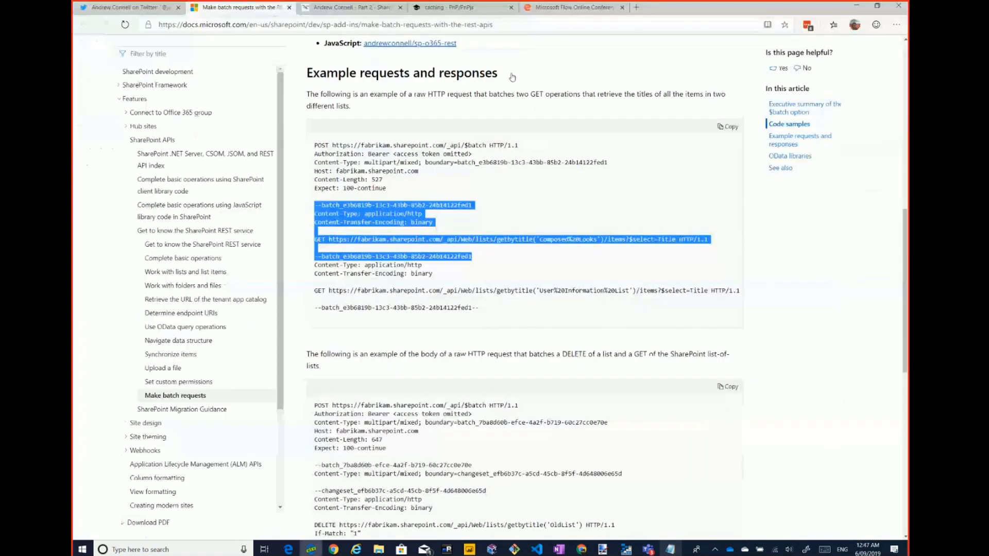
click(549, 9)
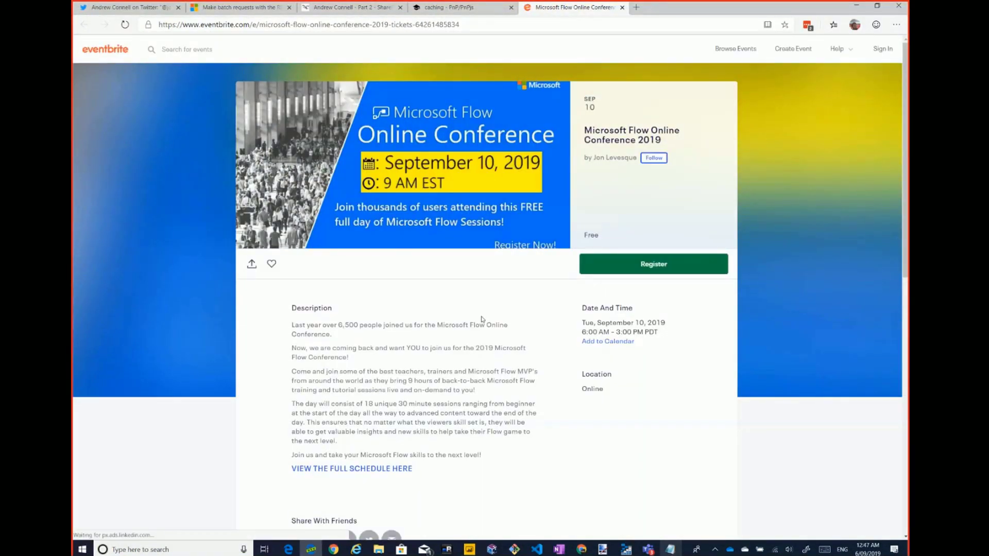
scroll(482, 320, down, 1)
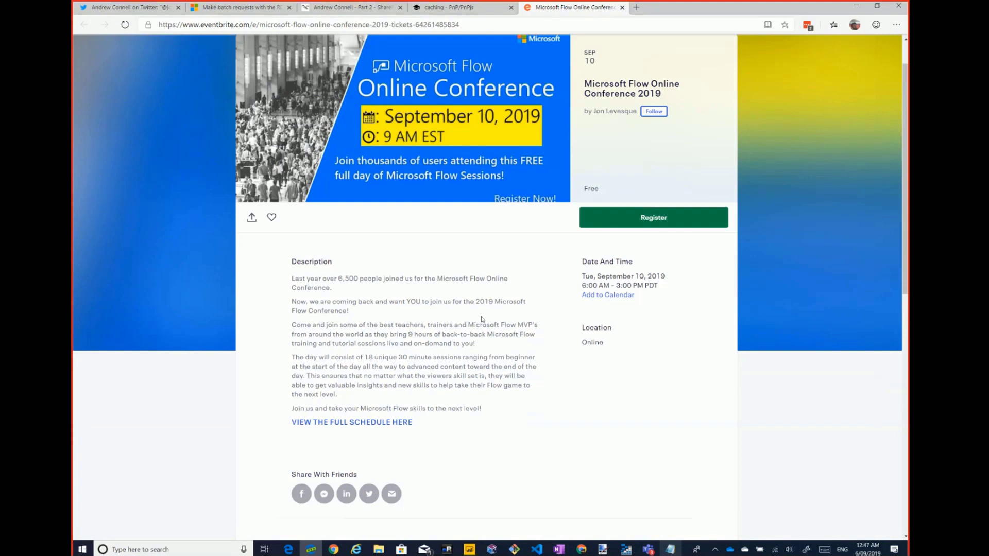
scroll(483, 312, down, 5)
click(388, 192)
click(651, 10)
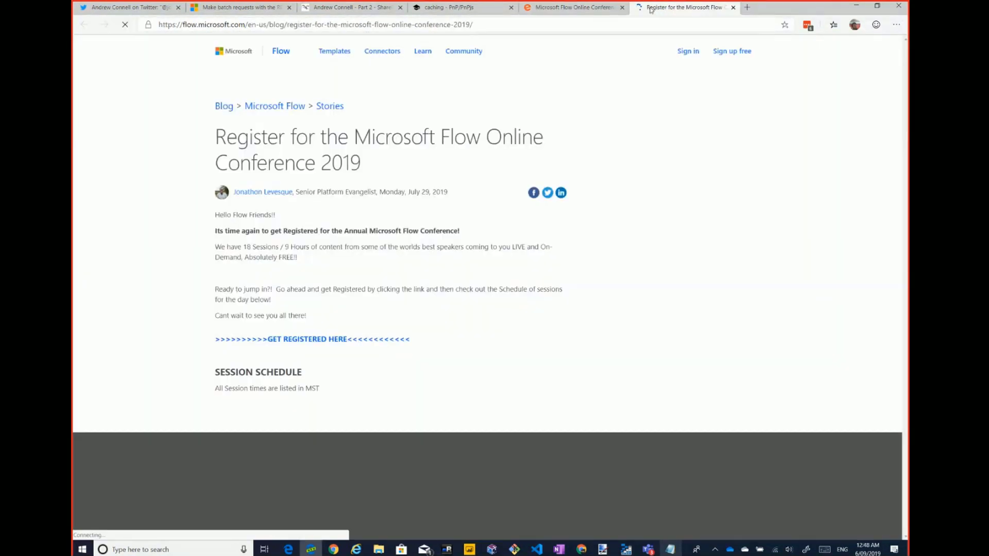
- Browse the session schedule, return to the Eventbrite page, then bring up Teams
scroll(787, 221, down, 2)
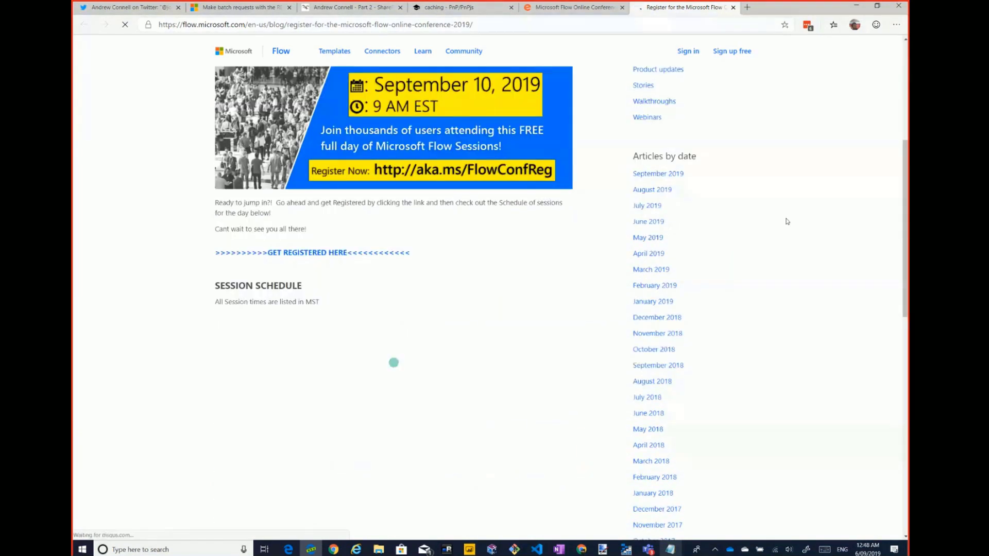
scroll(786, 222, down, 10)
scroll(785, 228, down, 20)
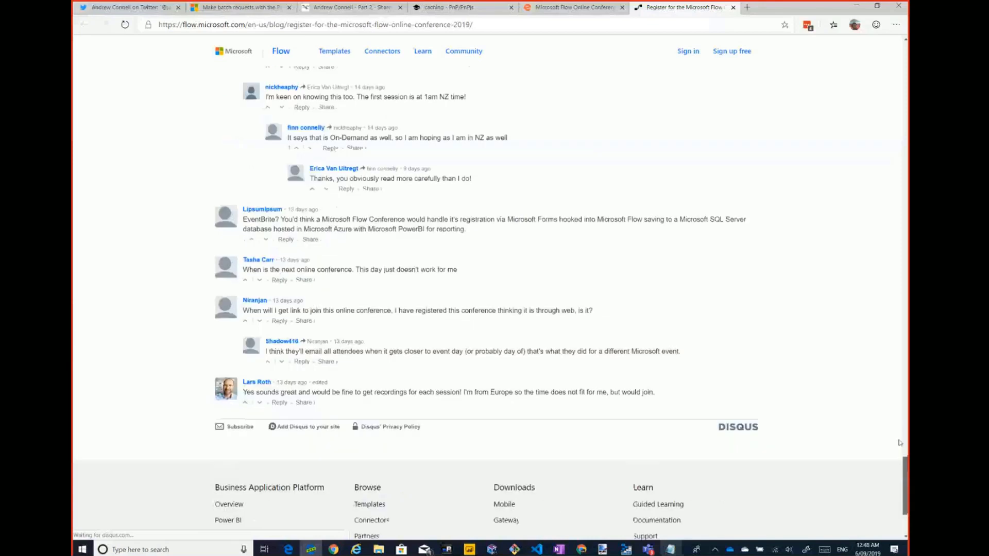
scroll(899, 443, up, 12)
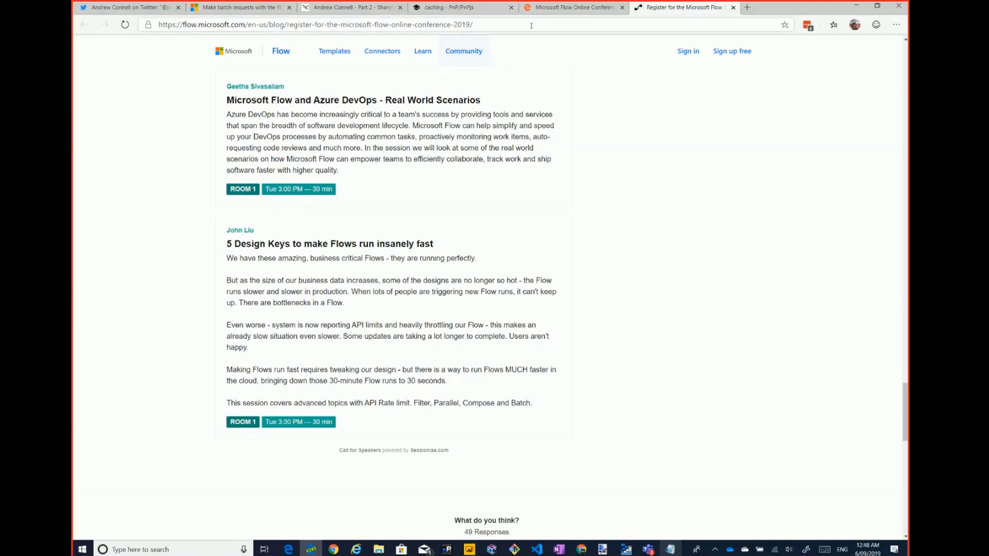
click(561, 11)
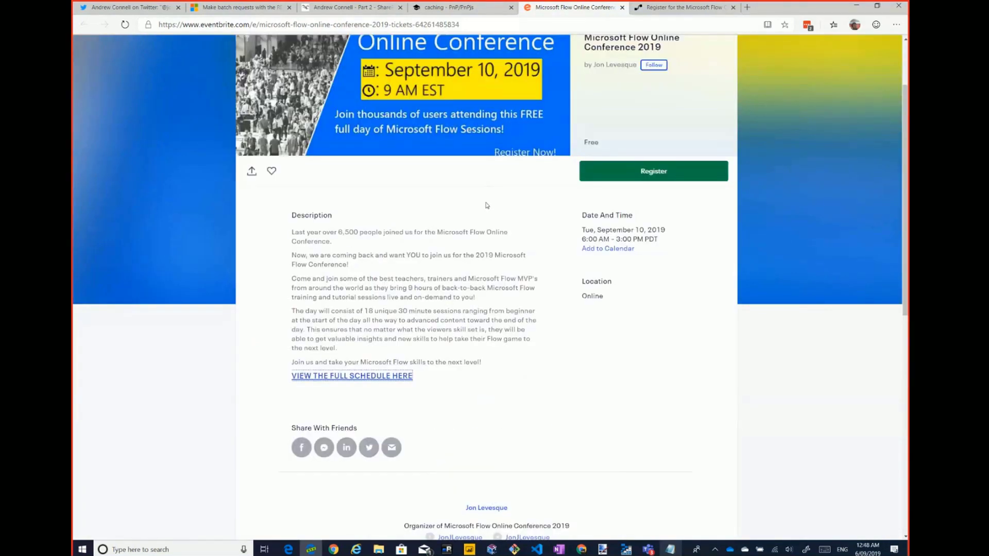
scroll(487, 215, down, 2)
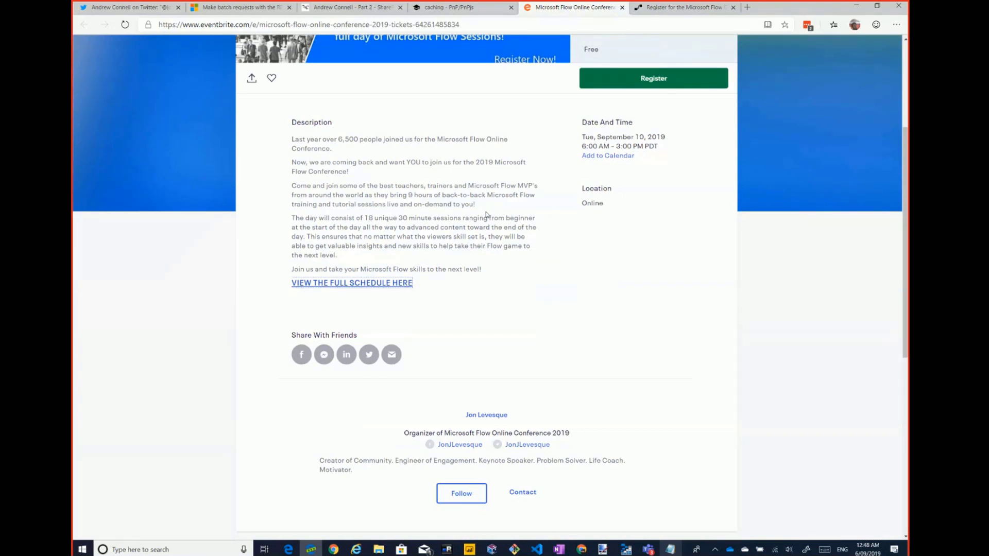
click(648, 549)
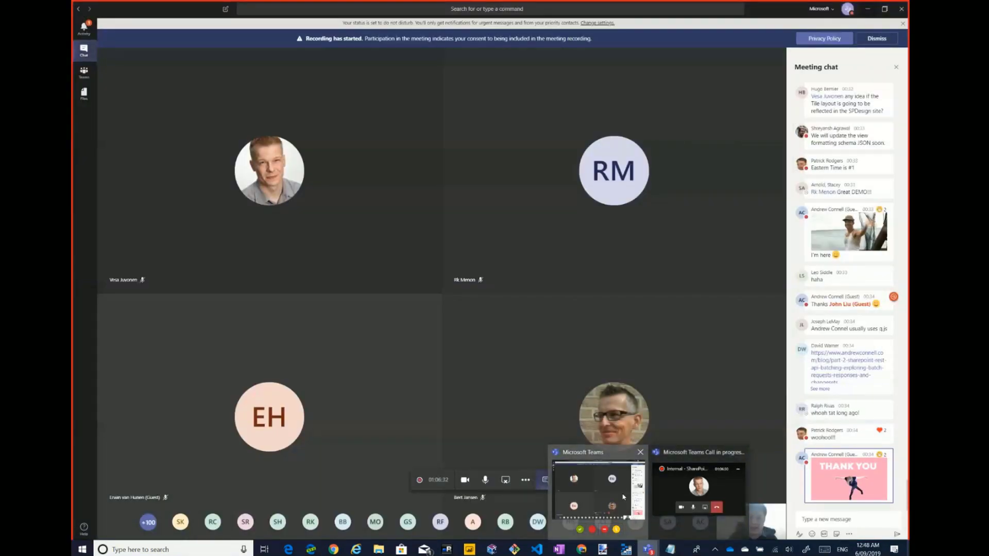
- Bring the Teams meeting window forward and stop screen sharing
click(628, 495)
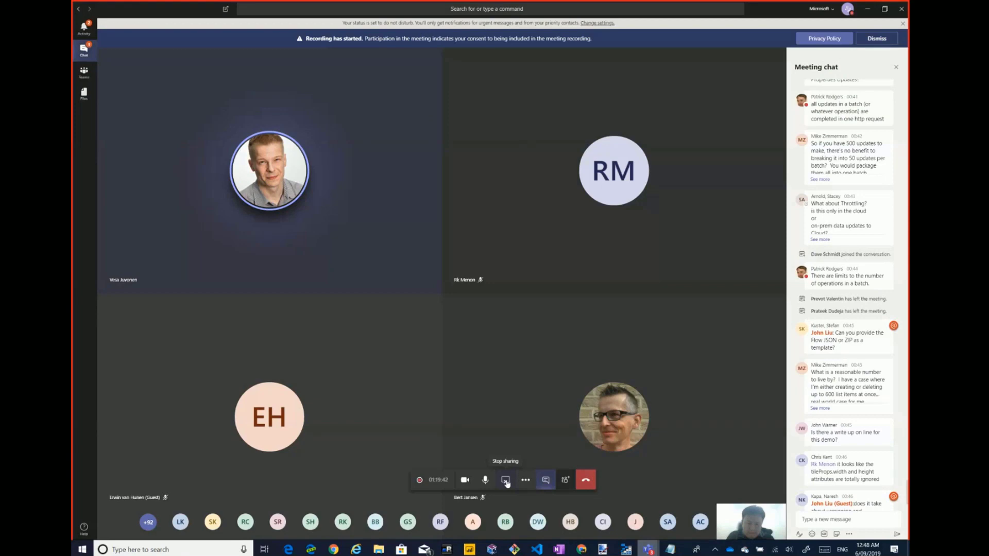
click(507, 483)
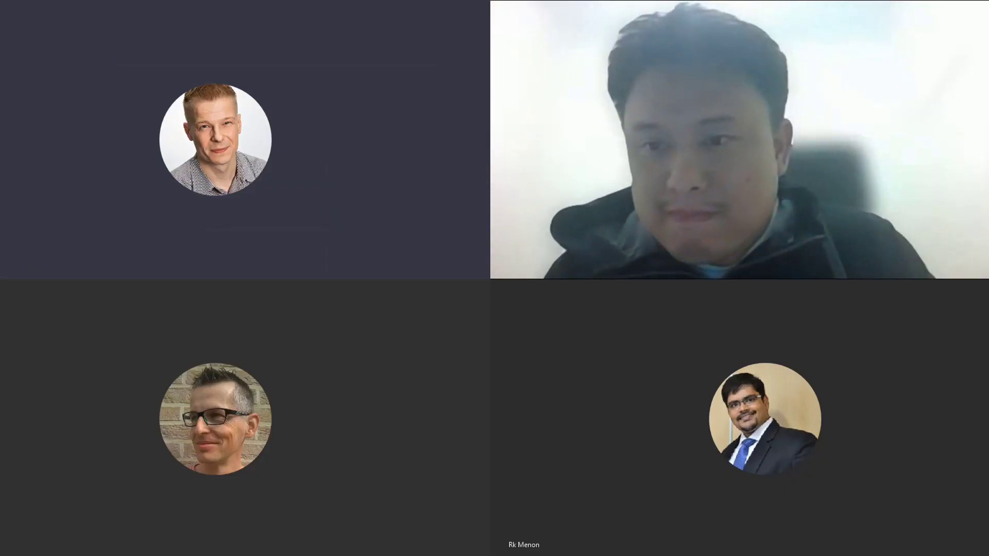